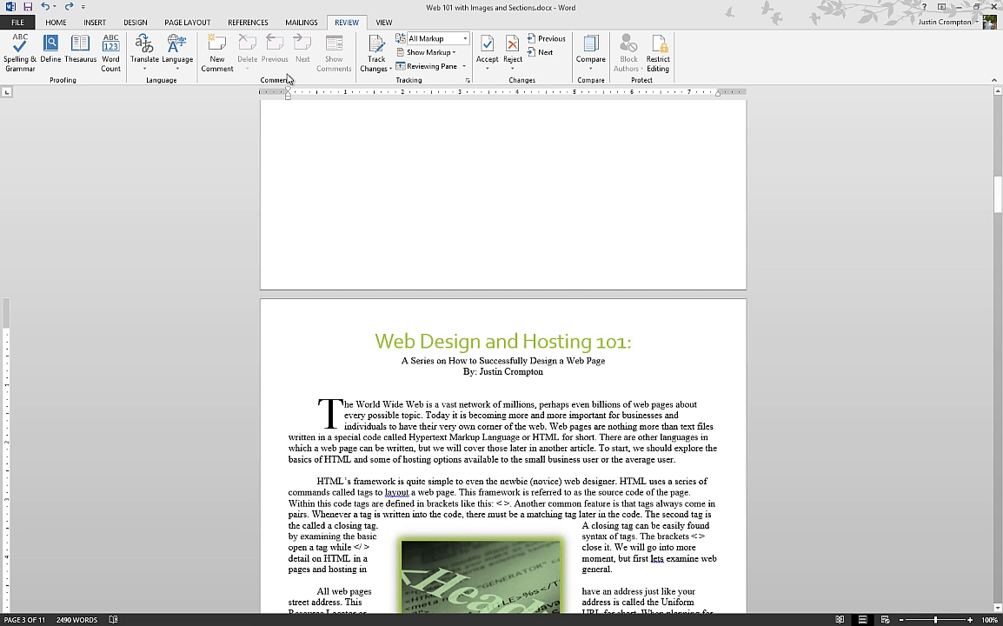
# - Attach a comment reading "Great title!" to the whole heading "Web Design and Hosting 101:"
pyautogui.click(223, 55)
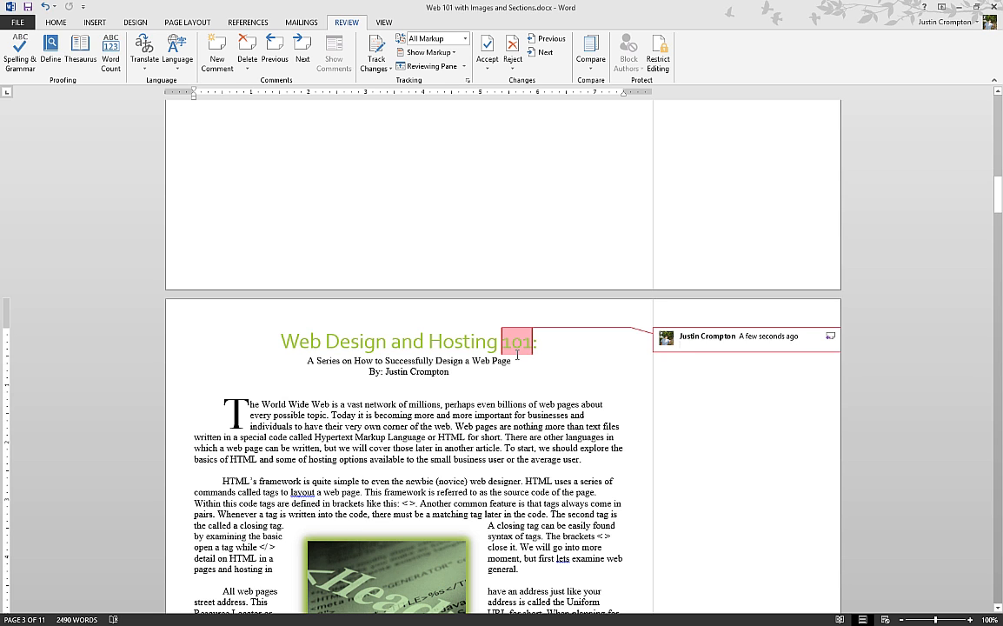
pyautogui.click(44, 9)
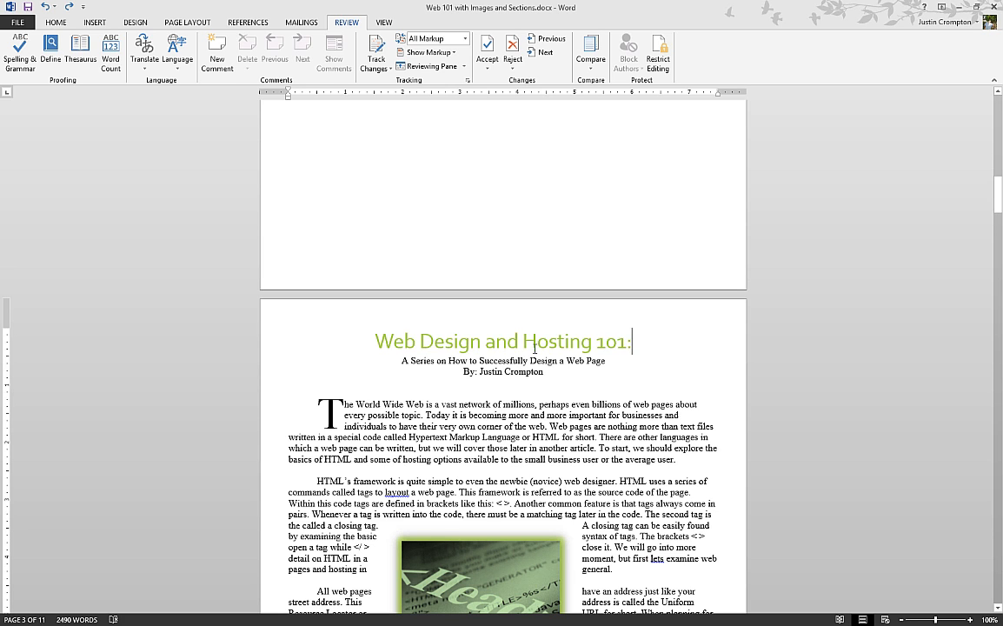
pyautogui.moveTo(534, 347); pyautogui.dragTo(311, 340)
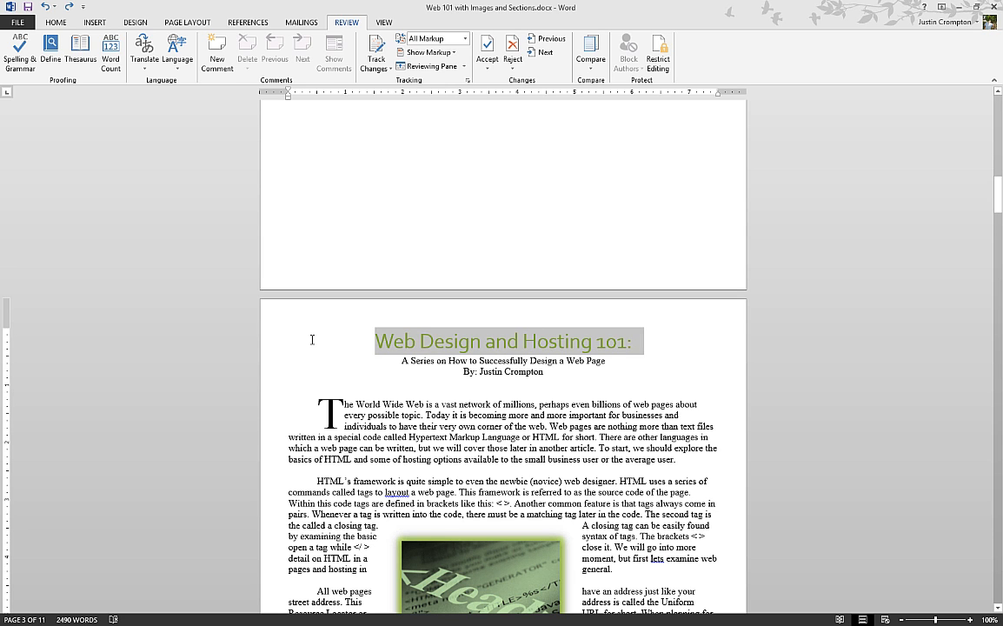
pyautogui.click(206, 70)
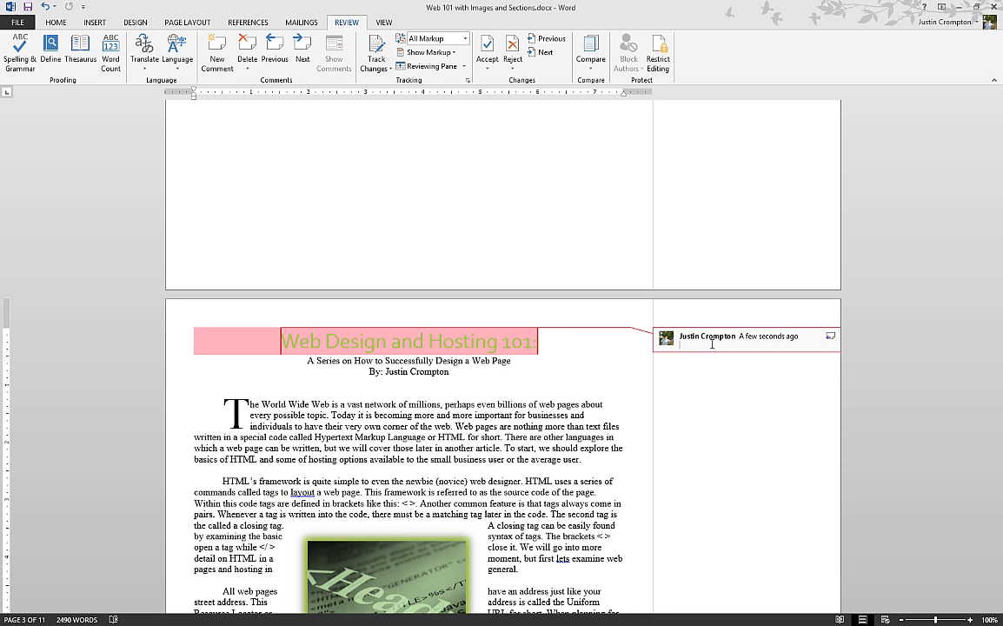
pyautogui.write('Great title!')
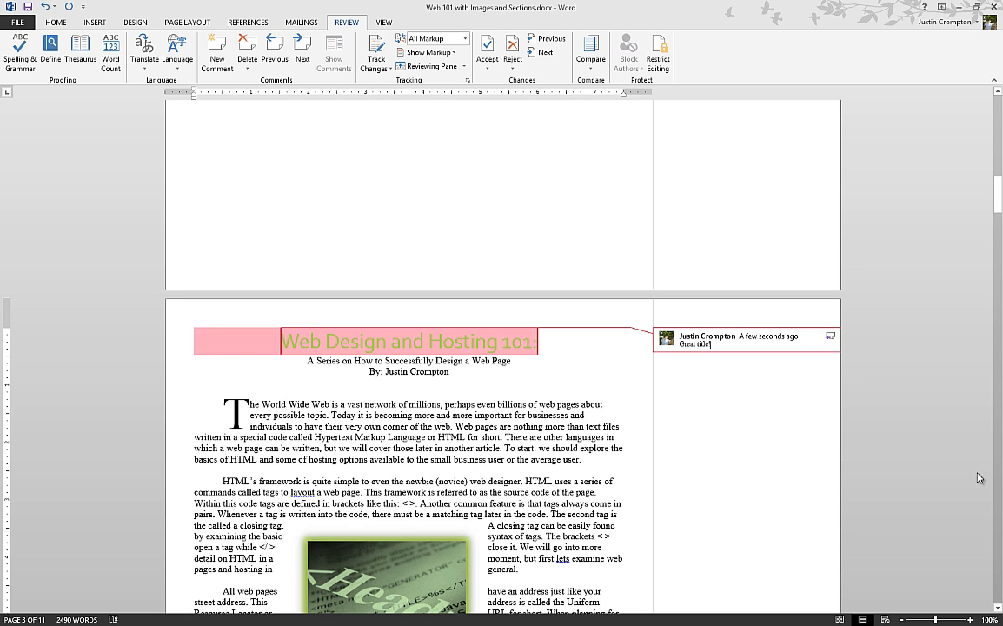
pyautogui.click(977, 413)
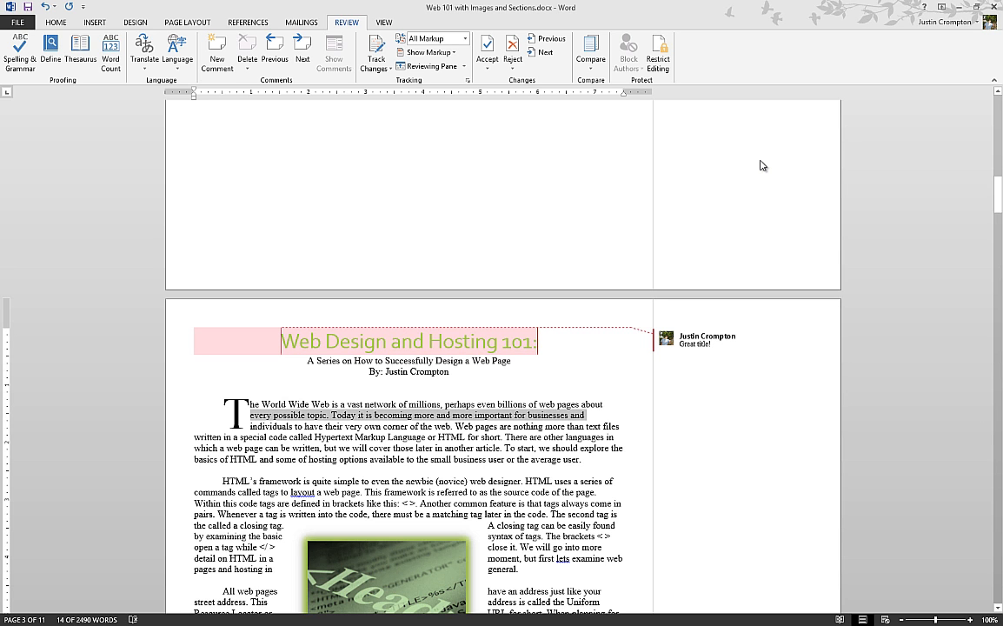
# - Check in the print preview how the title comment appears on the printed page, and return to the document
pyautogui.scroll(5, 761, 166)
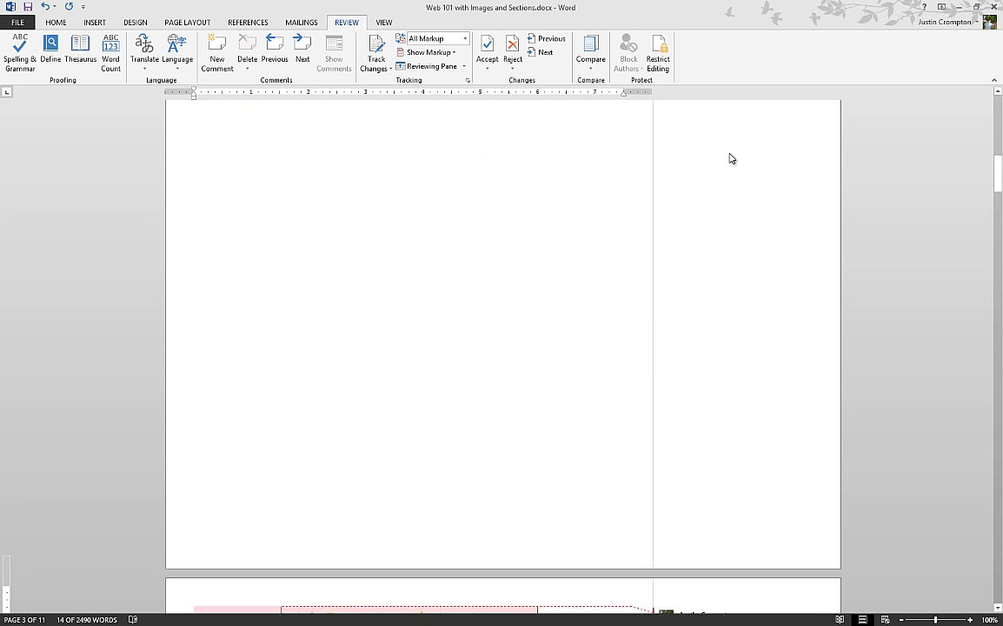
pyautogui.scroll(-2, 730, 158)
pyautogui.scroll(-2, 730, 158)
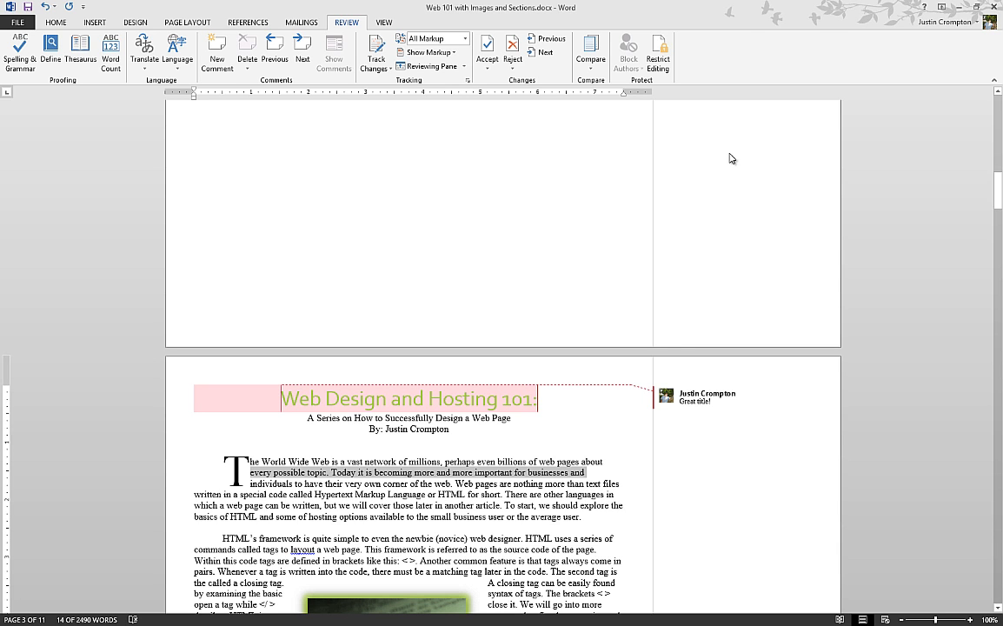
pyautogui.hotkey('ctrl', 'p')
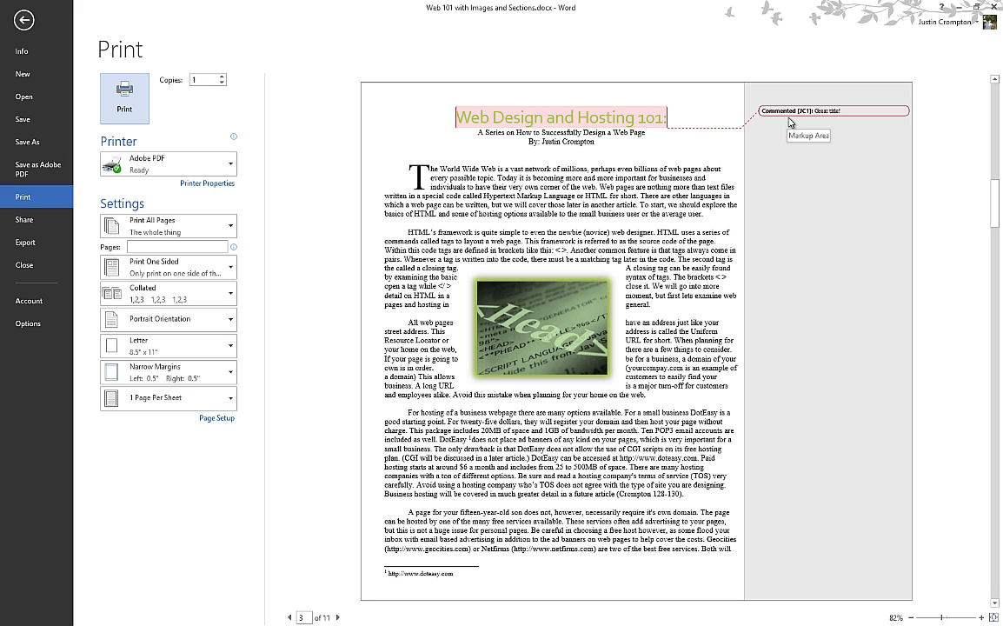
pyautogui.press('Escape')
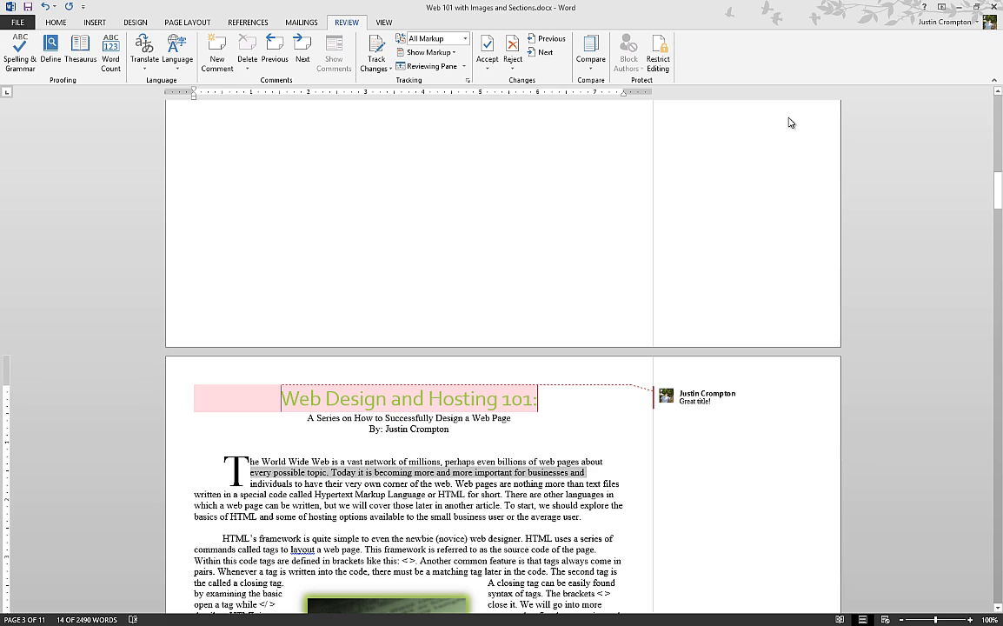
# - Inspect the comment on the title and jump to it from the body text with comment navigation
pyautogui.click(708, 400)
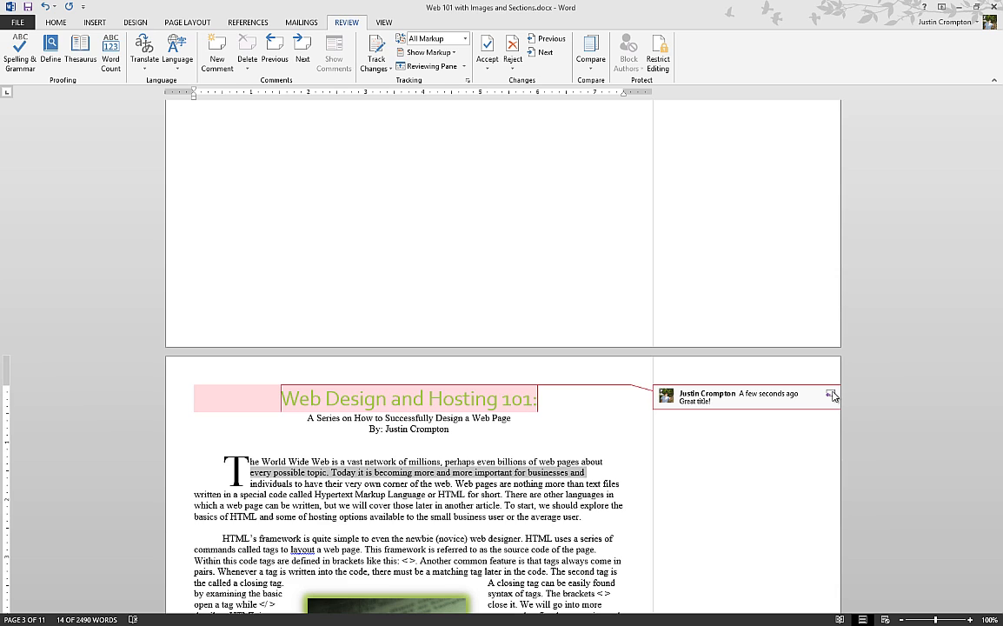
pyautogui.click(606, 472)
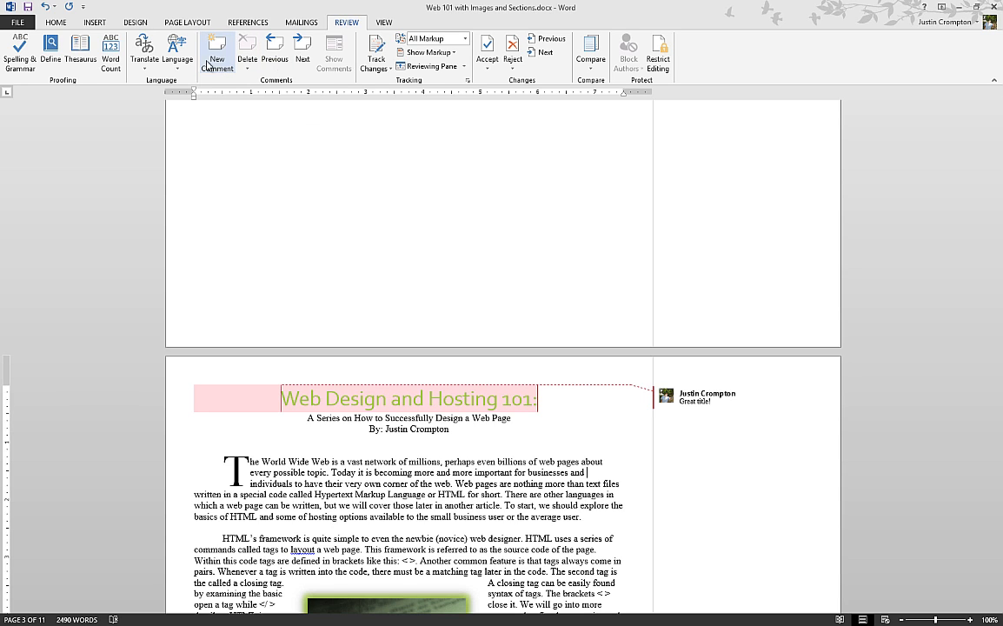
pyautogui.click(300, 50)
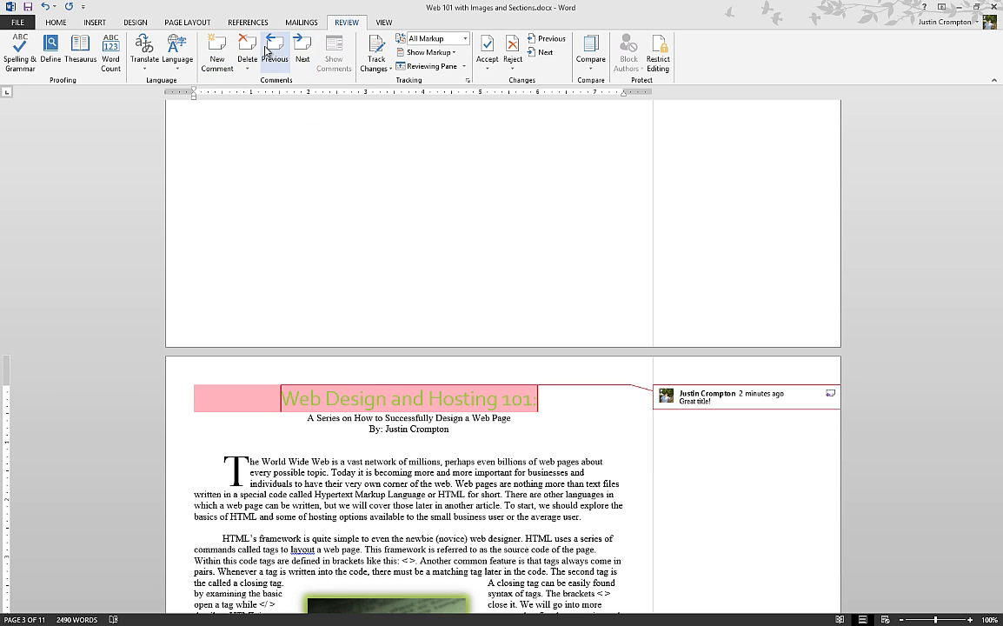
pyautogui.click(267, 461)
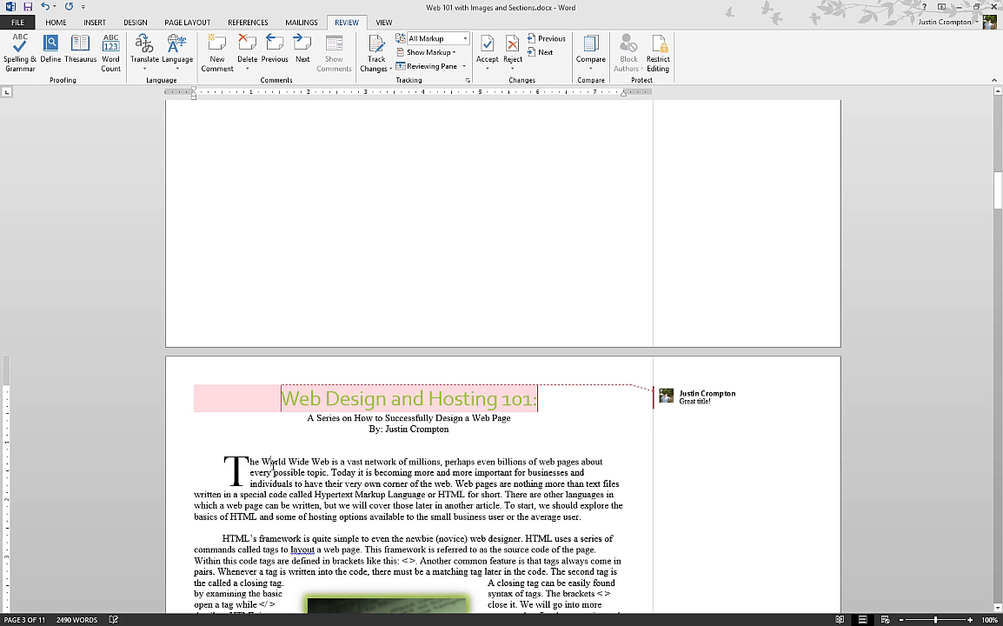
# - Examine the available options for deleting comments without removing the title comment
pyautogui.click(247, 69)
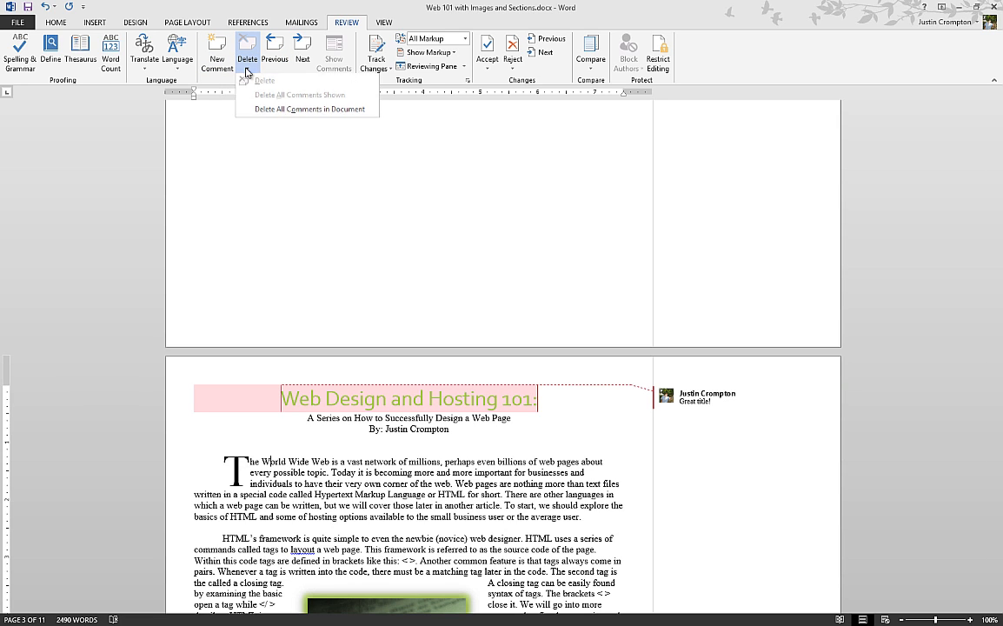
pyautogui.click(699, 404)
pyautogui.click(246, 70)
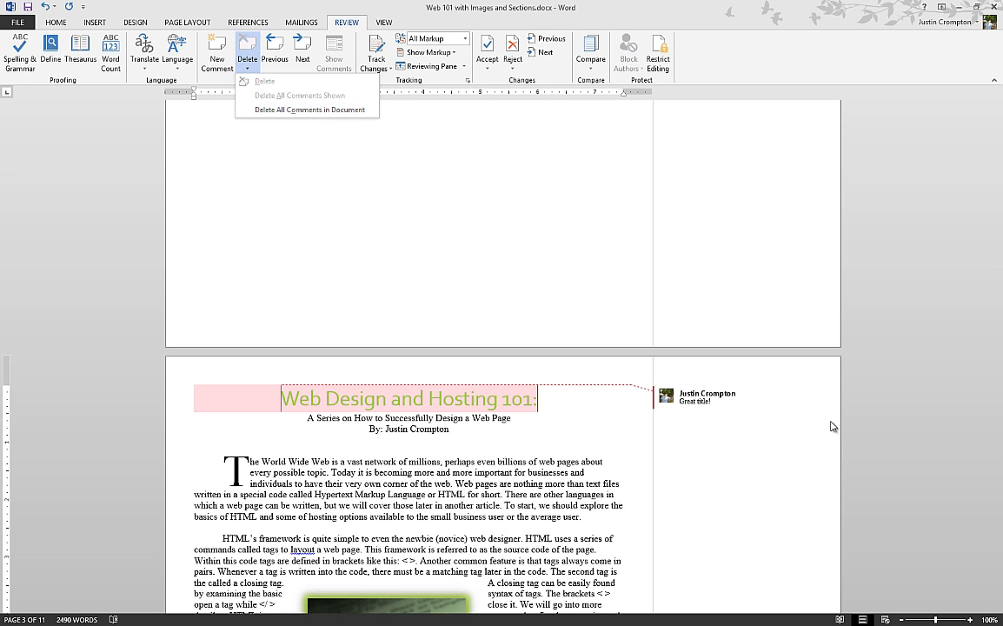
pyautogui.click(721, 401)
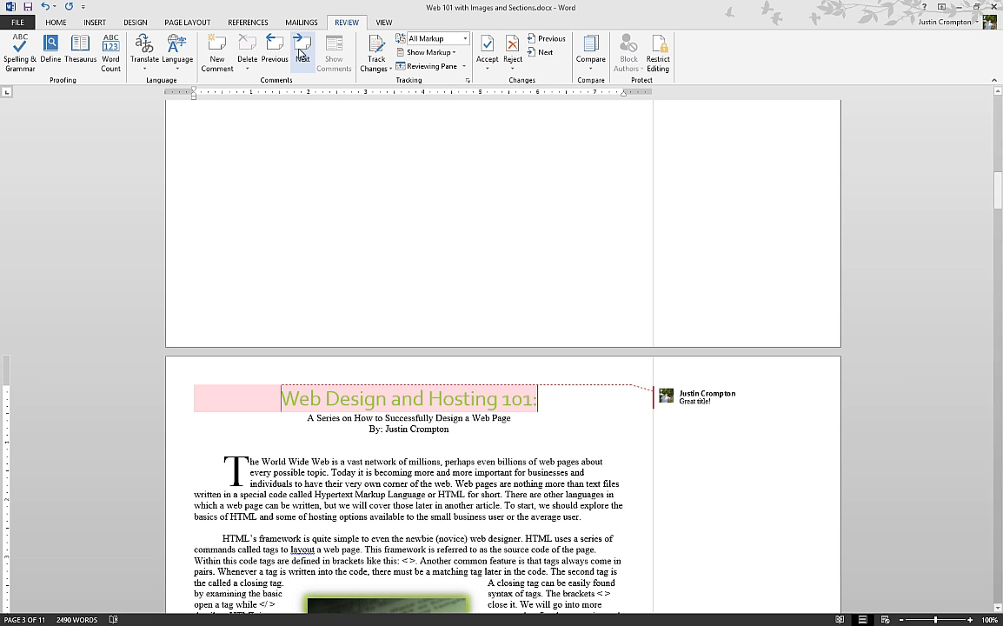
pyautogui.click(248, 68)
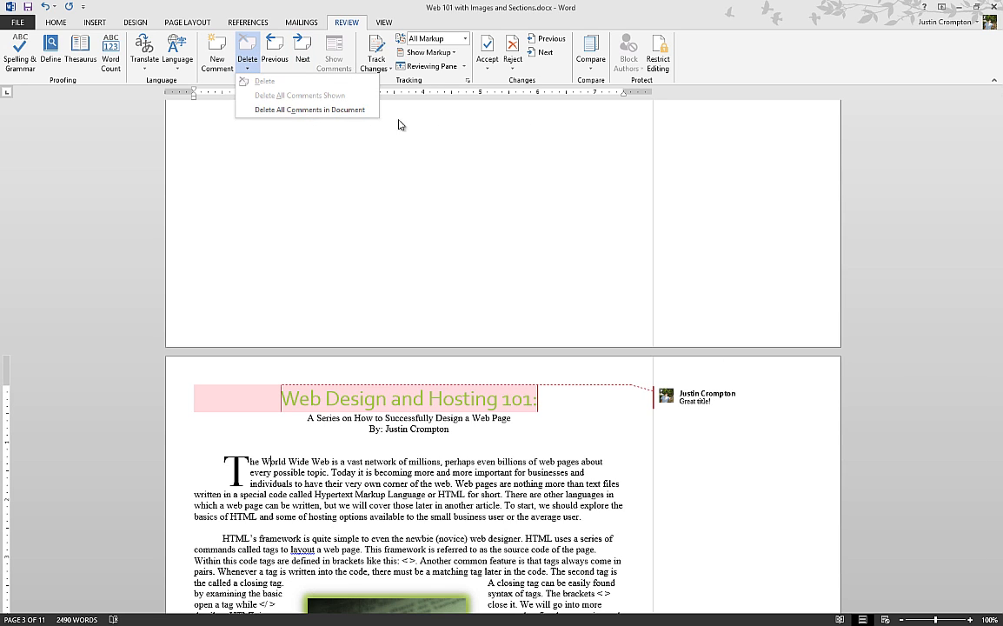
pyautogui.click(40, 275)
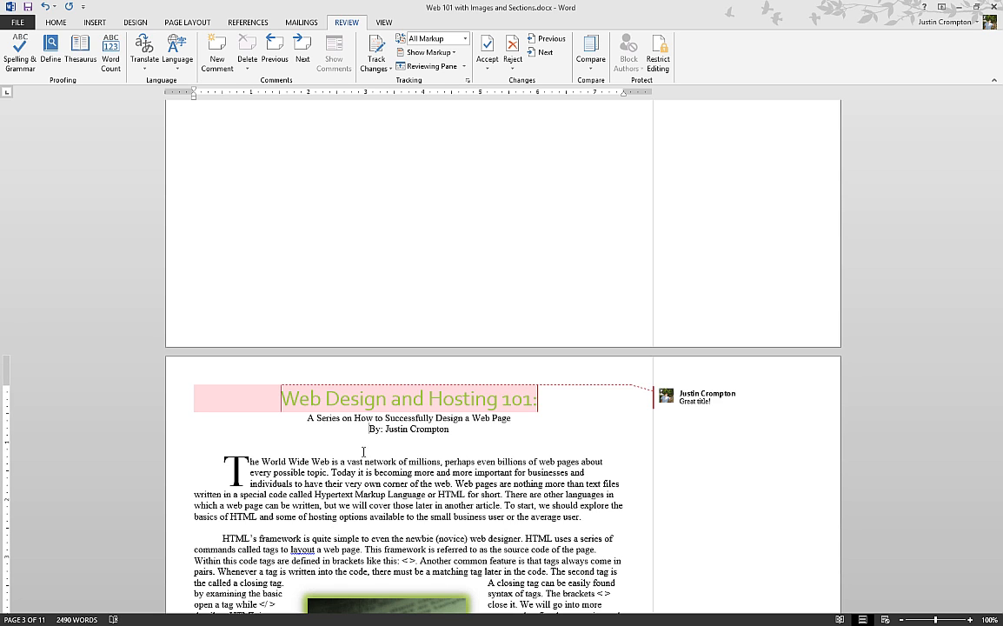
# - Turn on Track Changes for the document
pyautogui.scroll(-1, 347, 374)
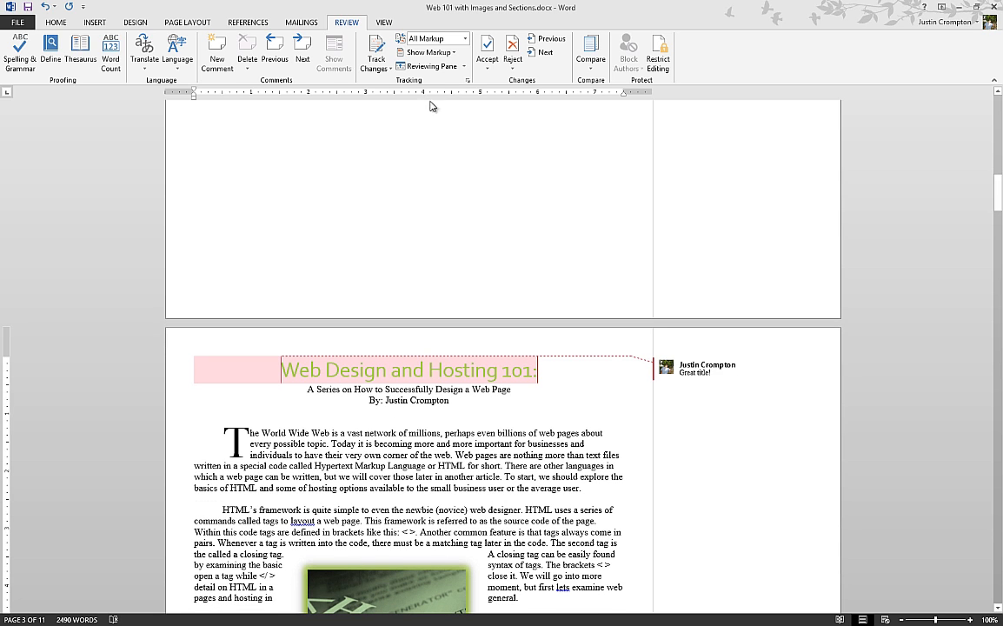
pyautogui.click(424, 45)
pyautogui.click(382, 72)
pyautogui.click(382, 71)
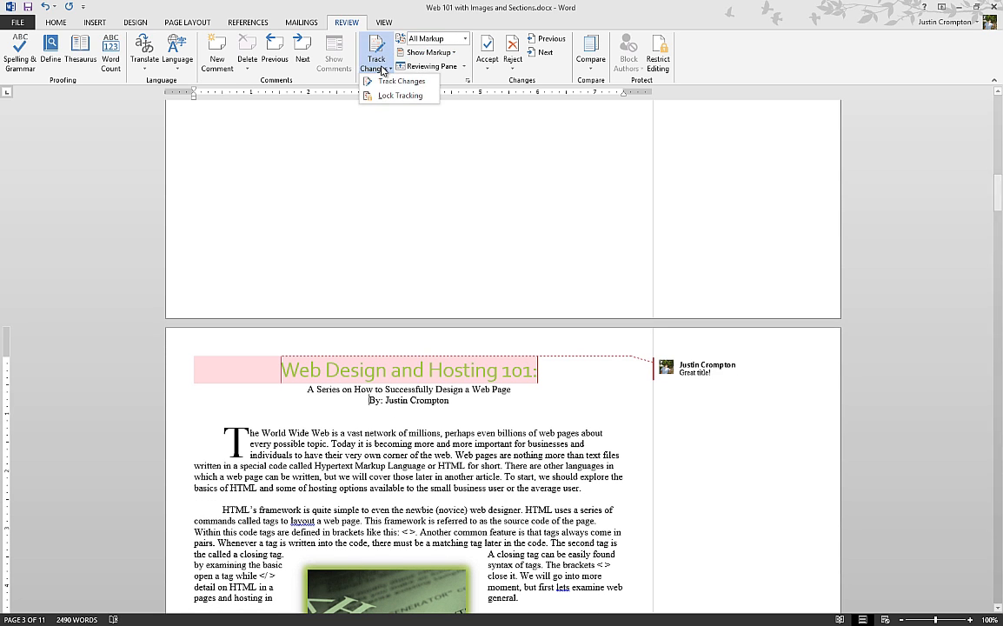
pyautogui.click(396, 86)
# - Replace the opening sentence of the business hosting paragraph with "For hosting a webpage for your business many options currently exist."
pyautogui.scroll(-10, 322, 330)
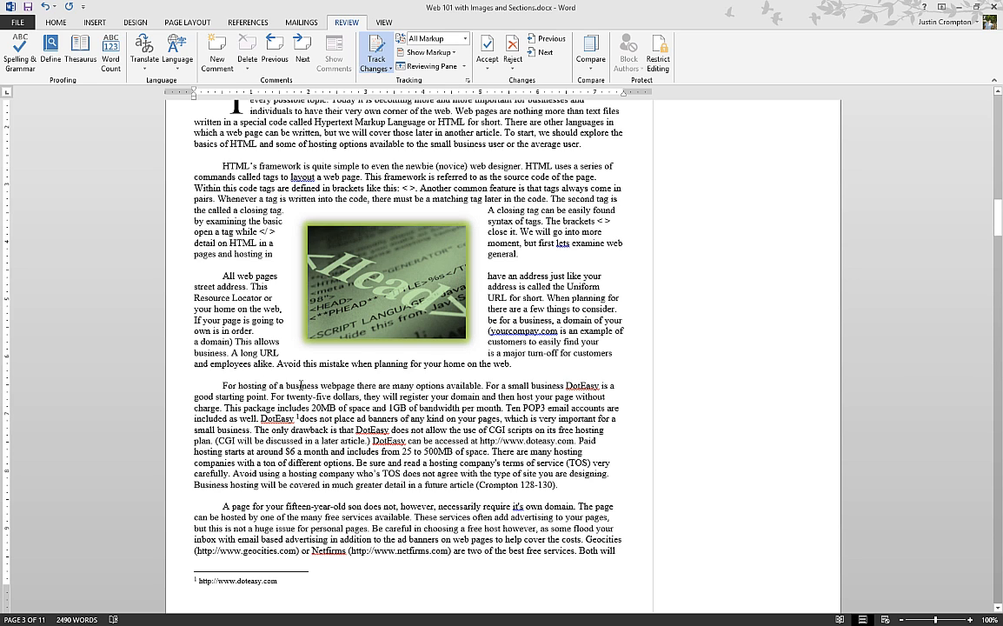
pyautogui.moveTo(481, 385); pyautogui.dragTo(224, 380)
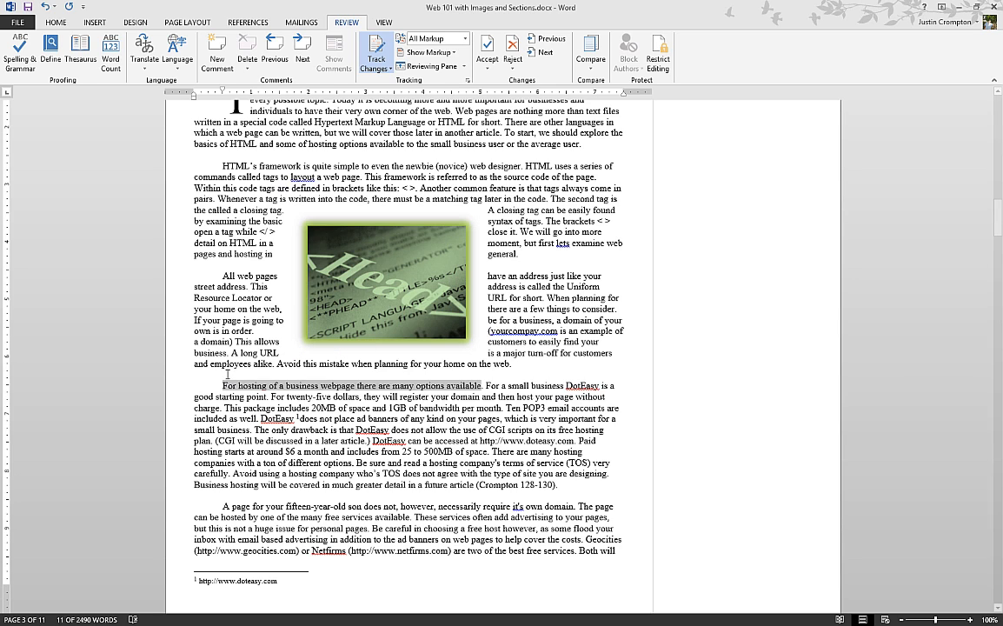
pyautogui.press('Delete')
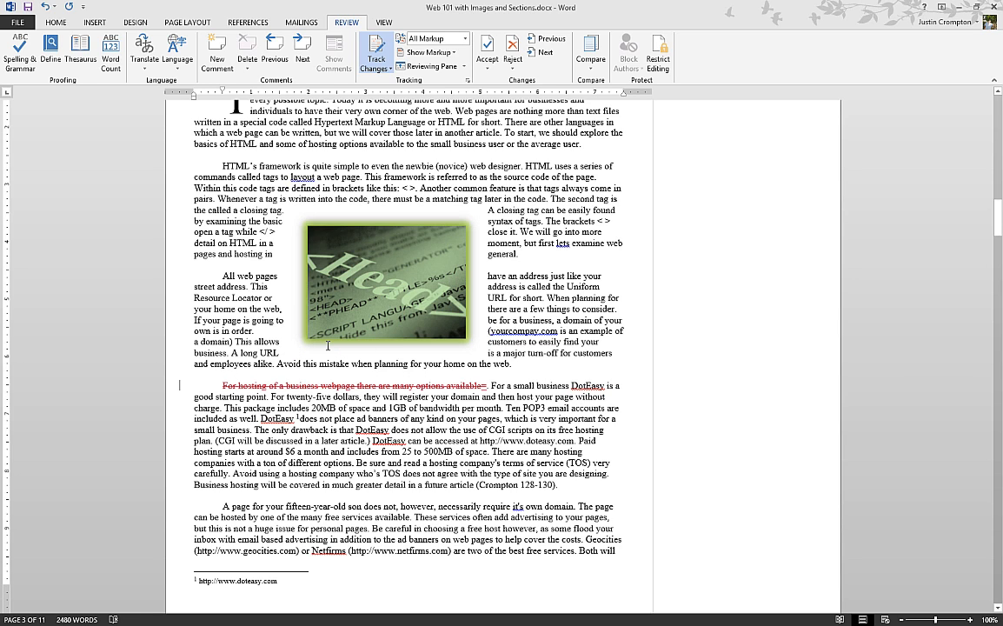
pyautogui.write('For hosting a w')
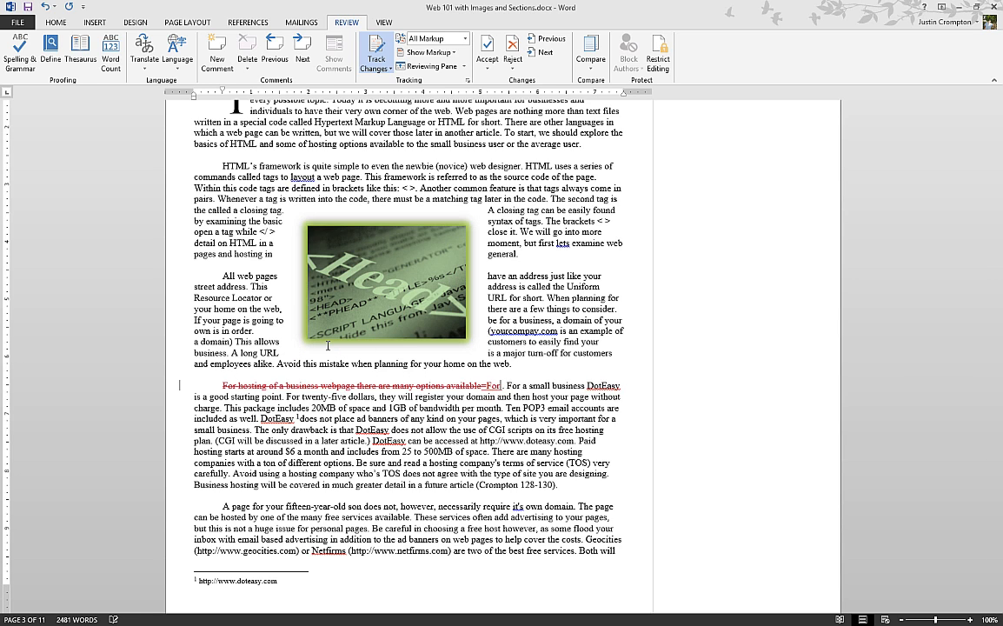
pyautogui.write('ebpage for your')
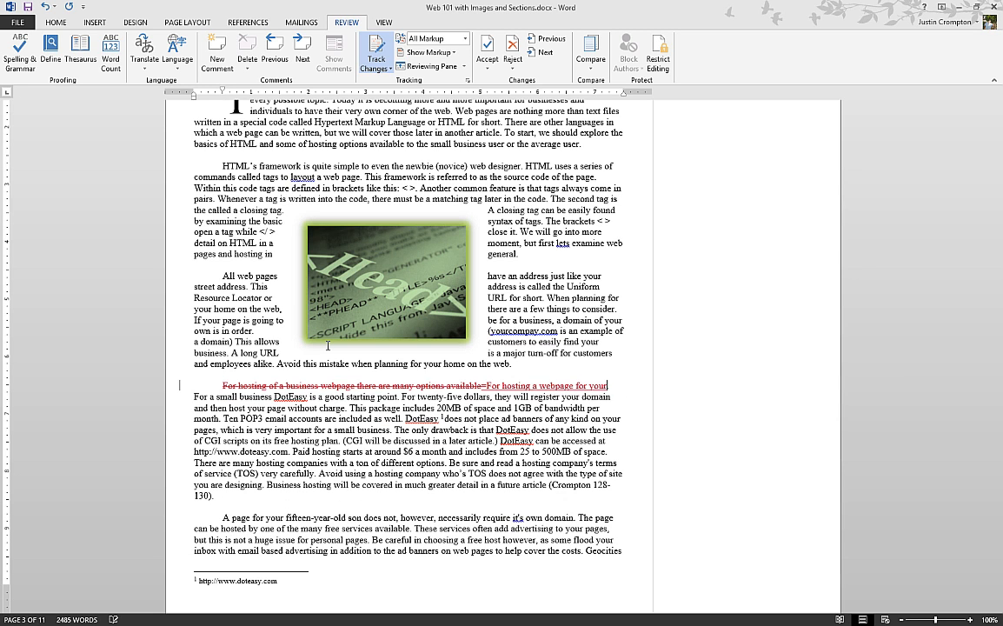
pyautogui.write(' bud')
pyautogui.press('BackSpace')
pyautogui.write('si')
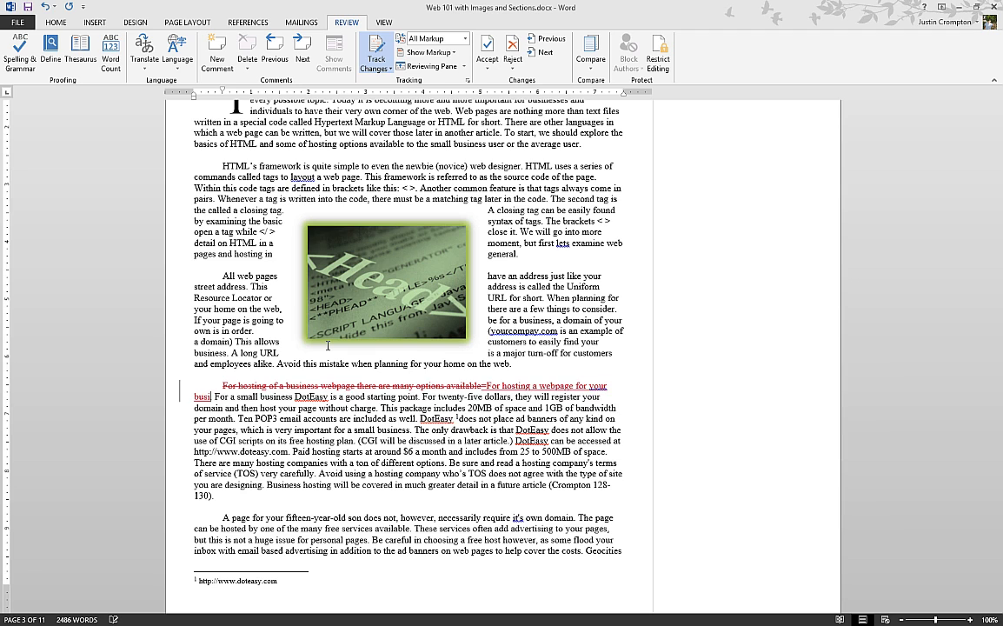
pyautogui.write('ness many options')
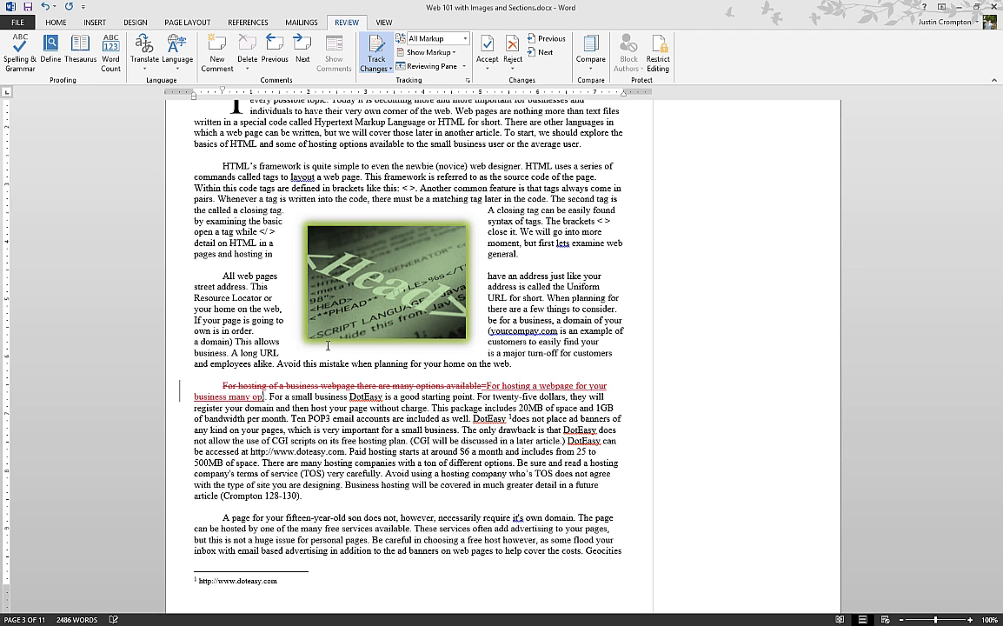
pyautogui.write(' currently exis')
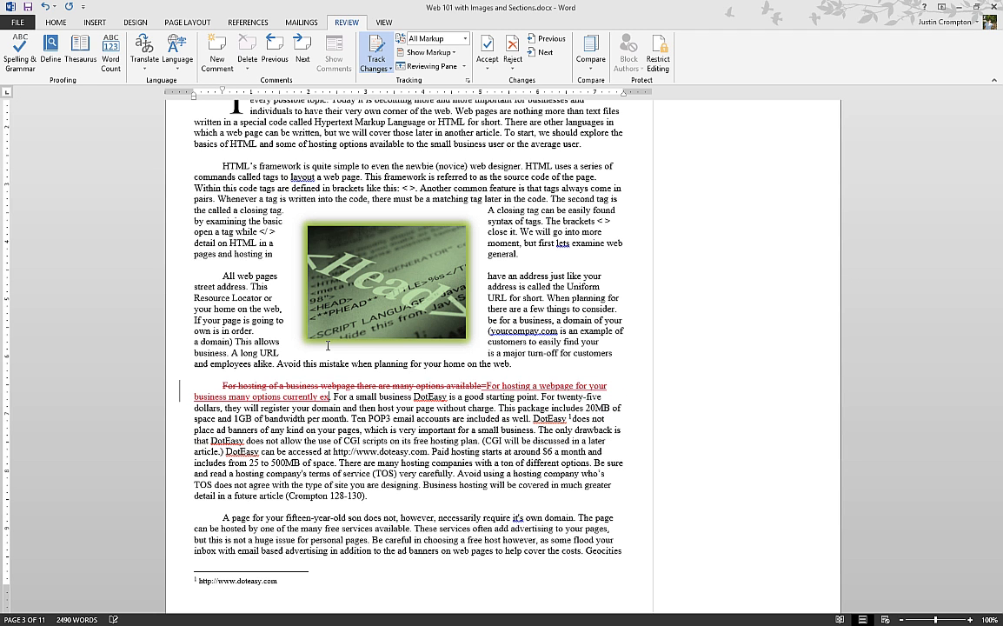
pyautogui.write('t.')
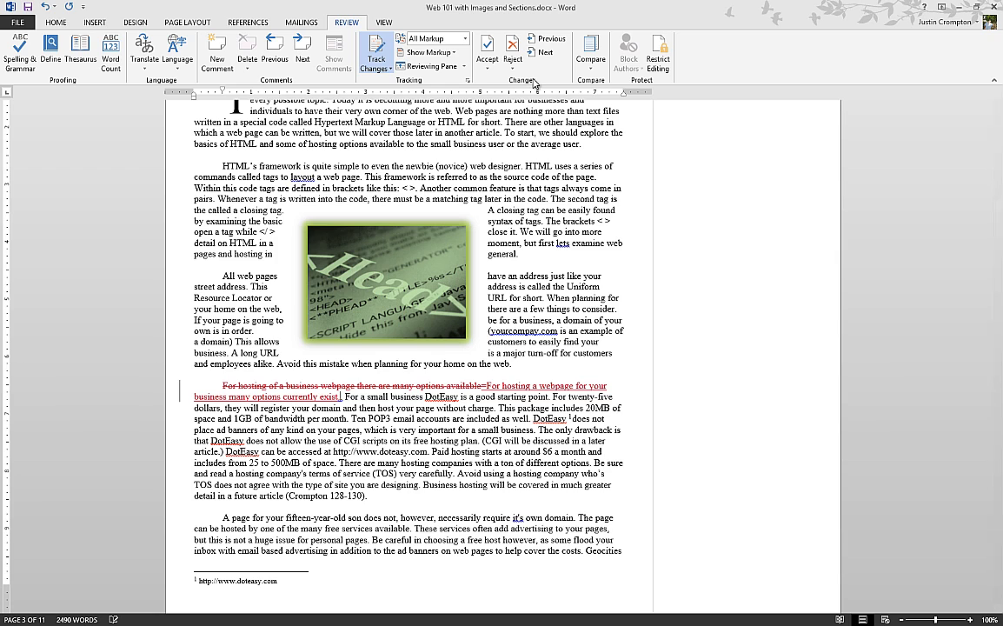
# - Examine the available options for accepting and rejecting the tracked changes without applying any
pyautogui.click(489, 69)
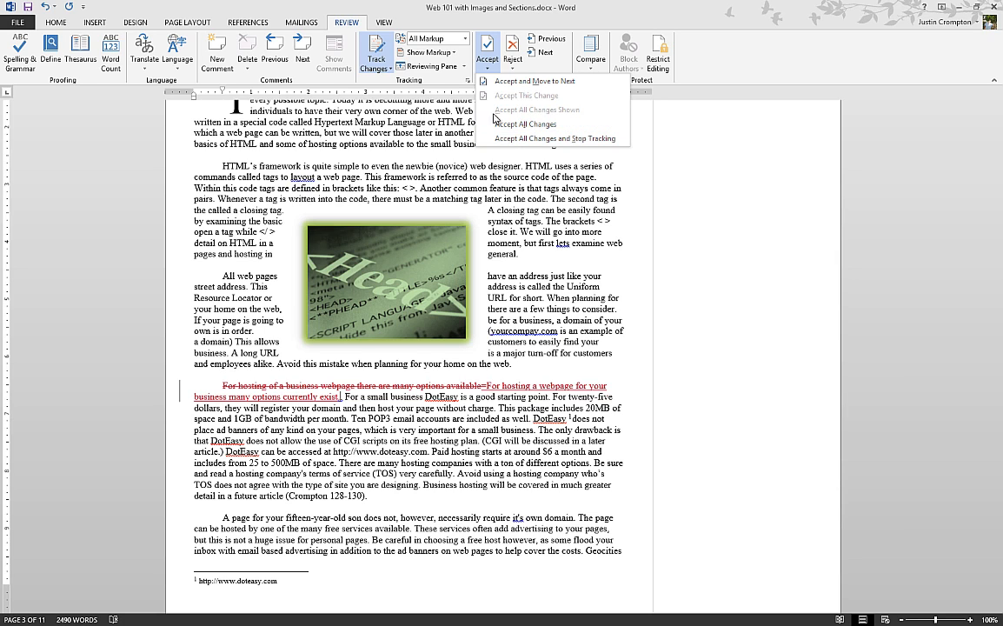
pyautogui.click(488, 60)
pyautogui.click(513, 62)
pyautogui.click(515, 67)
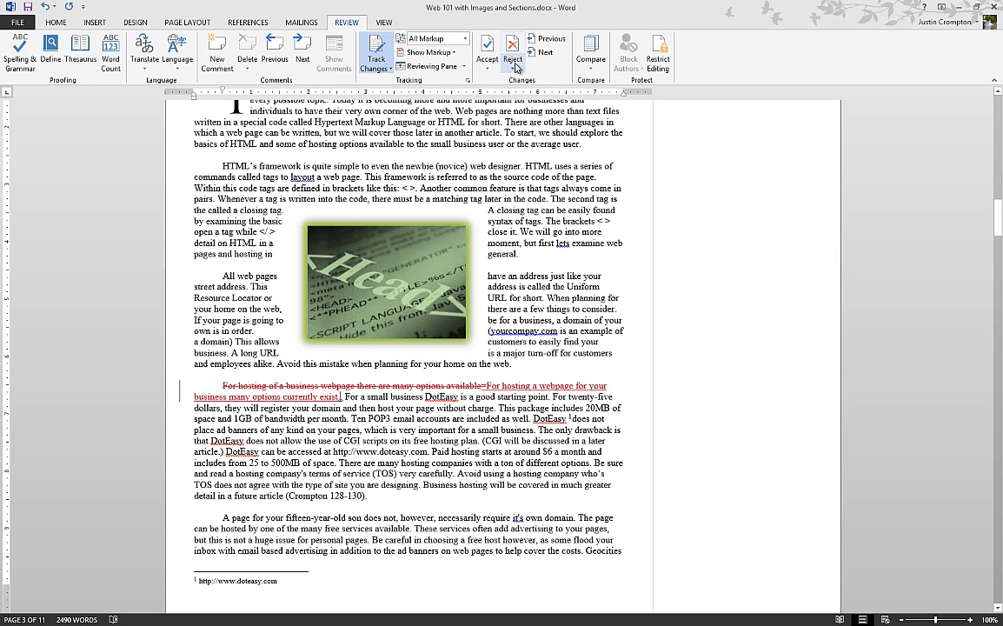
pyautogui.click(513, 67)
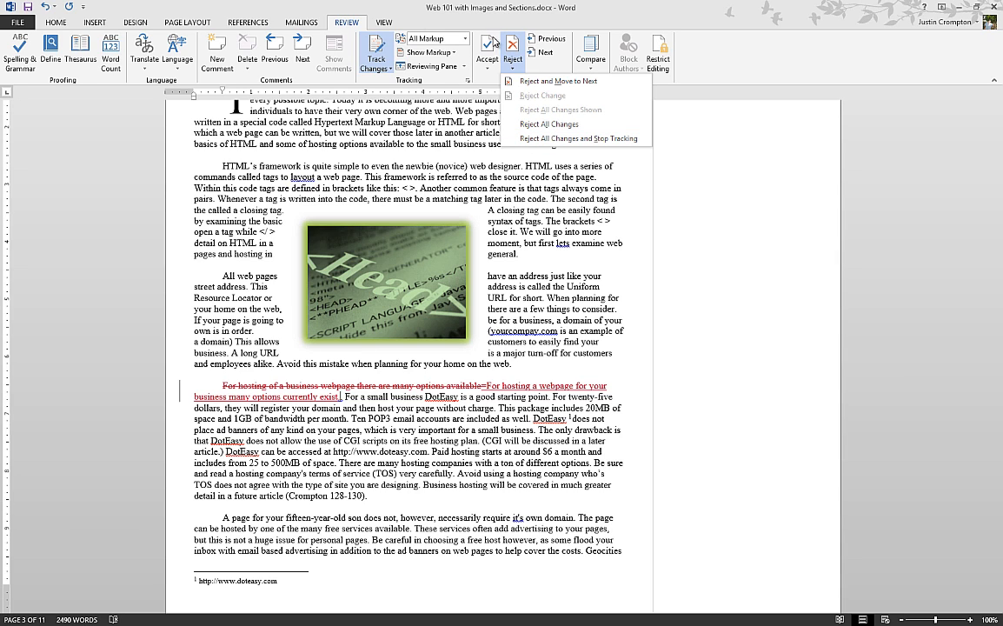
# - Switch the review display of the document to No Markup
pyautogui.click(464, 40)
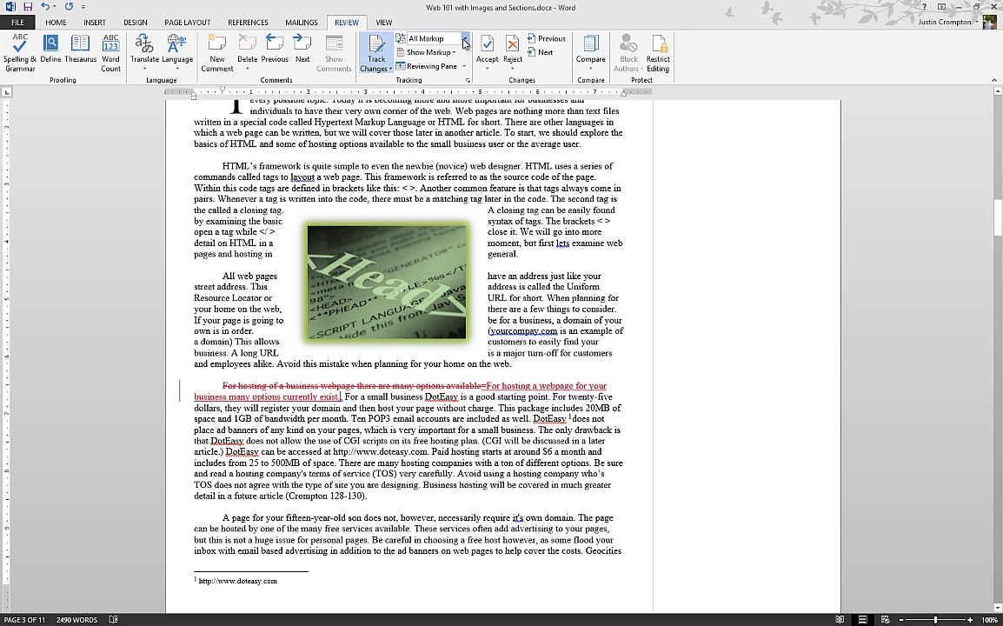
pyautogui.click(465, 40)
pyautogui.click(430, 75)
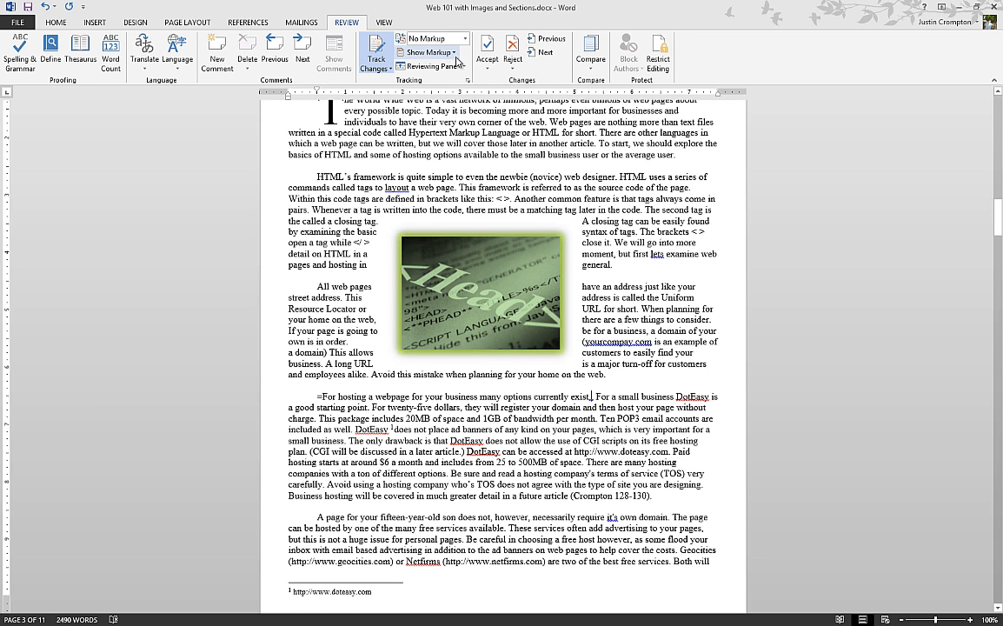
# - Switch the review display of the document to All Markup
pyautogui.click(439, 53)
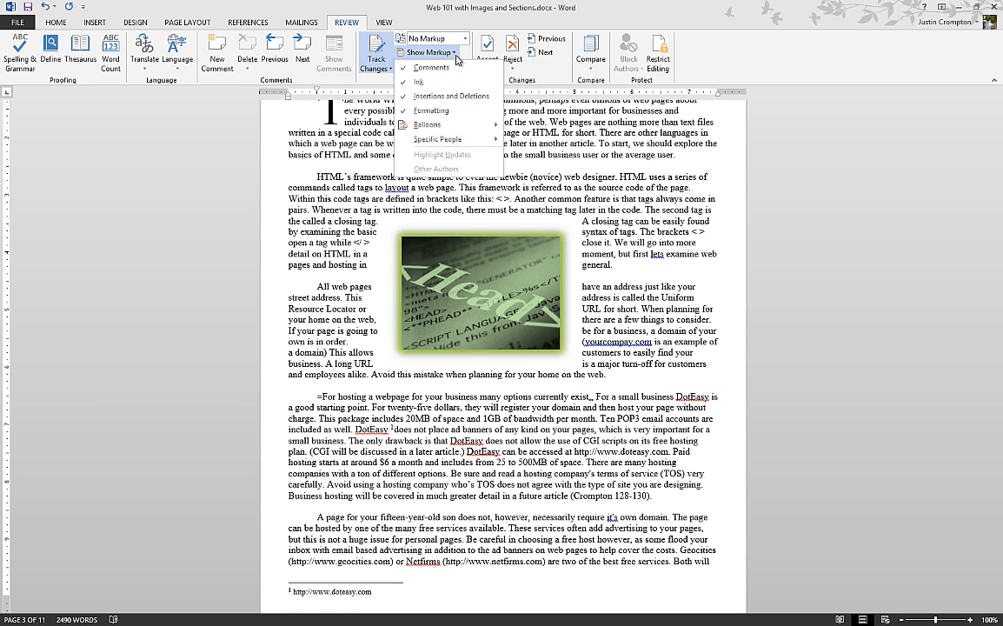
pyautogui.click(426, 38)
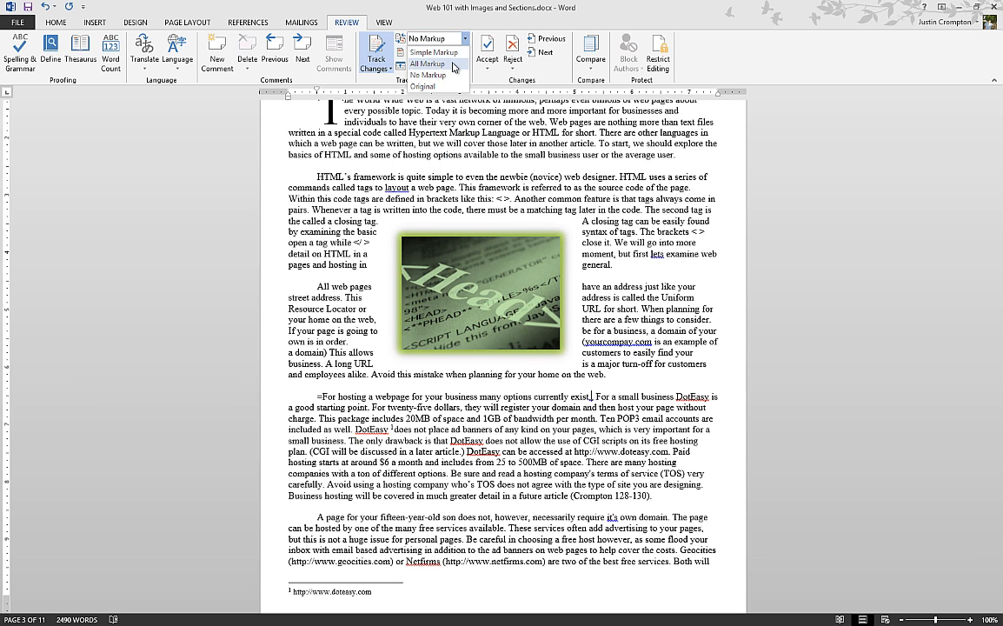
pyautogui.click(453, 67)
# - Hide the insertions and deletions in the document's markup, and show them again
pyautogui.click(457, 54)
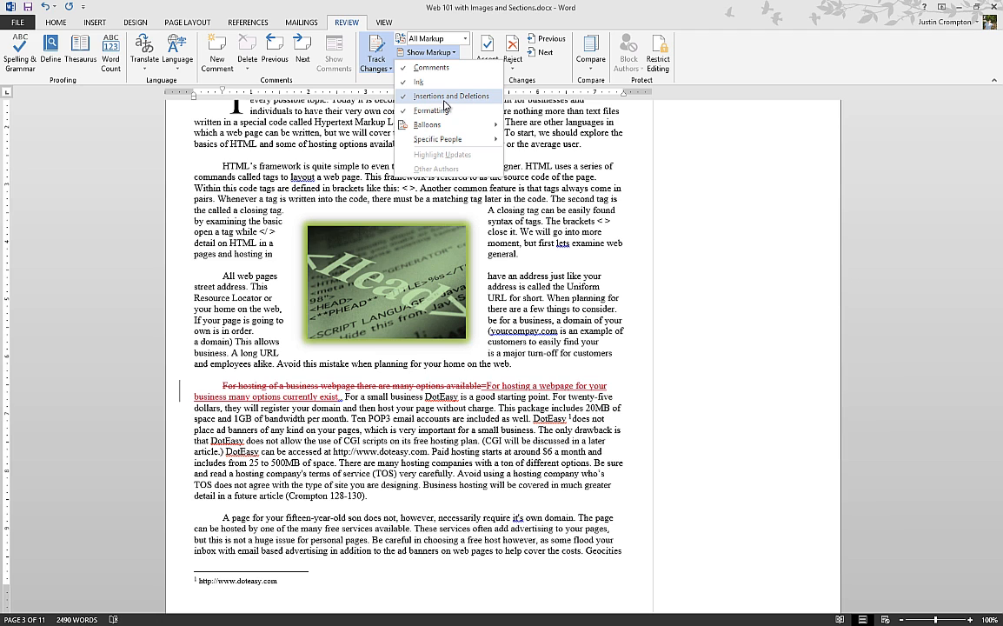
pyautogui.click(446, 97)
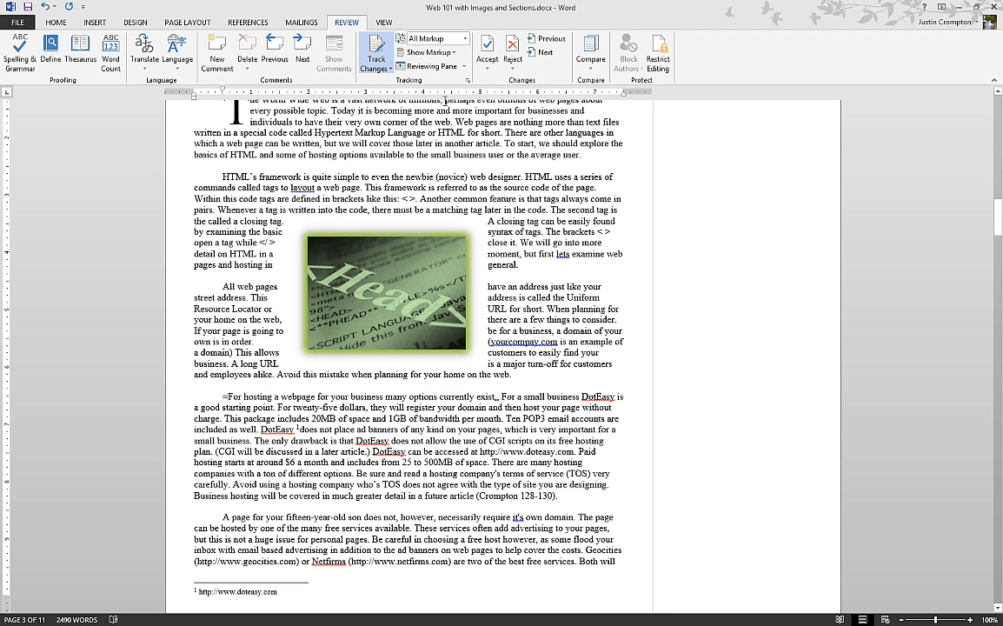
pyautogui.click(429, 53)
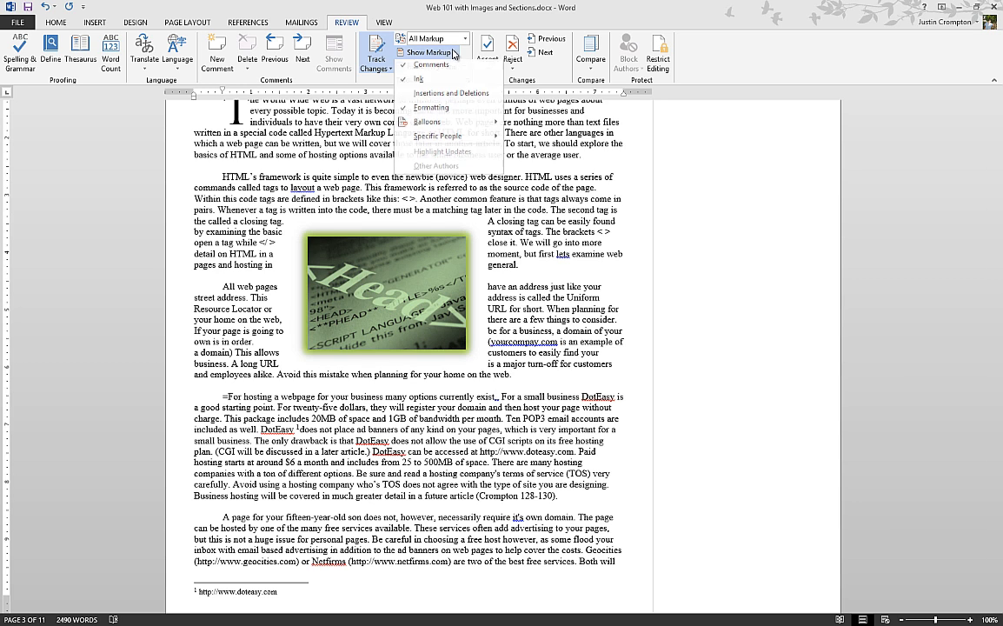
pyautogui.click(446, 96)
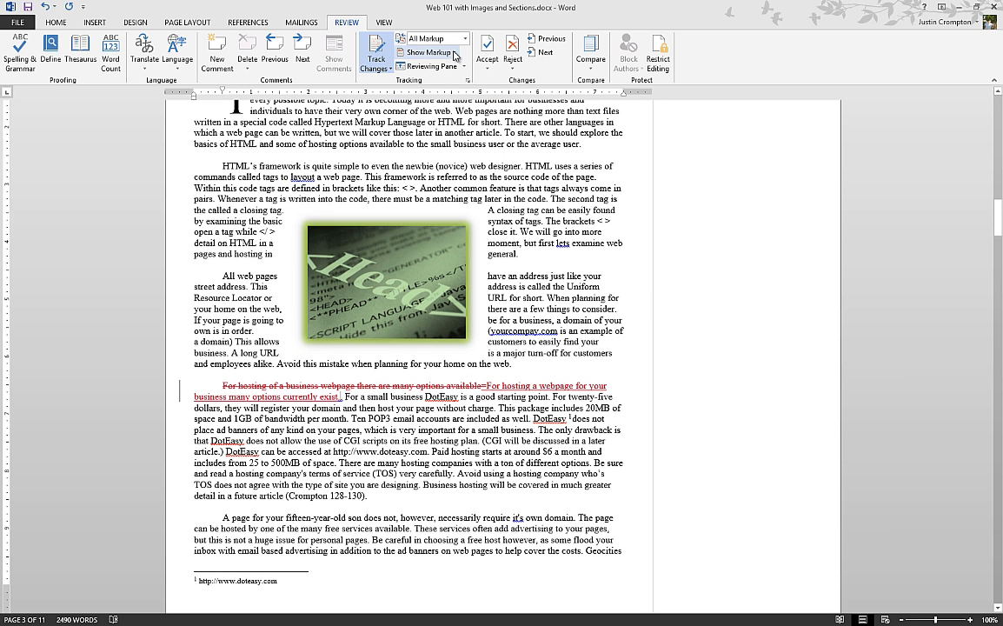
# - Make the words "your fifteen" bold in the paragraph about a page for a fifteen-year-old son
pyautogui.click(429, 52)
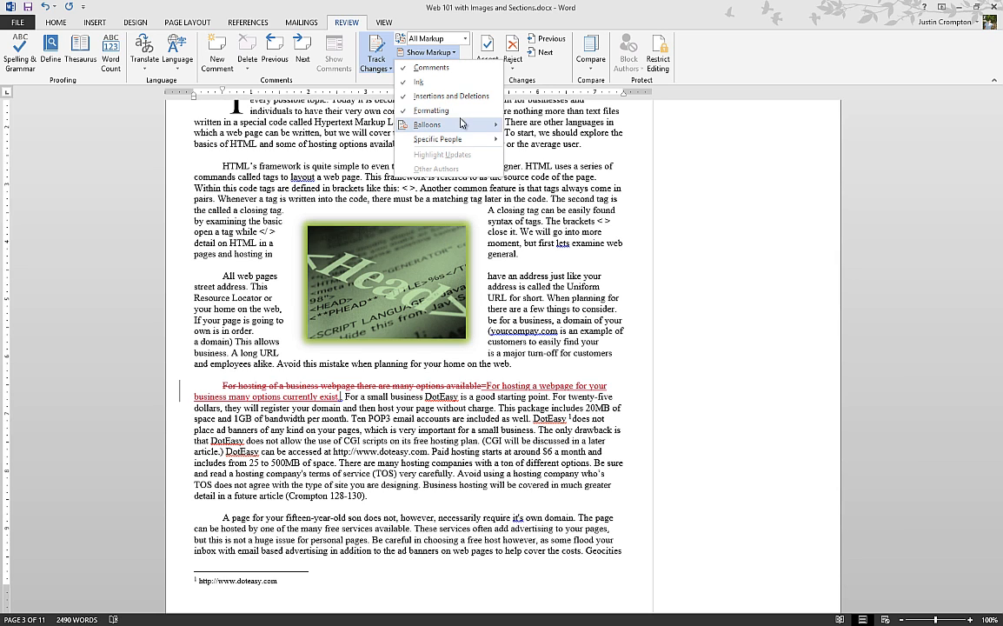
pyautogui.click(224, 519)
pyautogui.moveTo(259, 518)
pyautogui.mouseDown()
pyautogui.moveTo(313, 518)
pyautogui.moveTo(266, 518)
pyautogui.mouseUp()
pyautogui.click(288, 516)
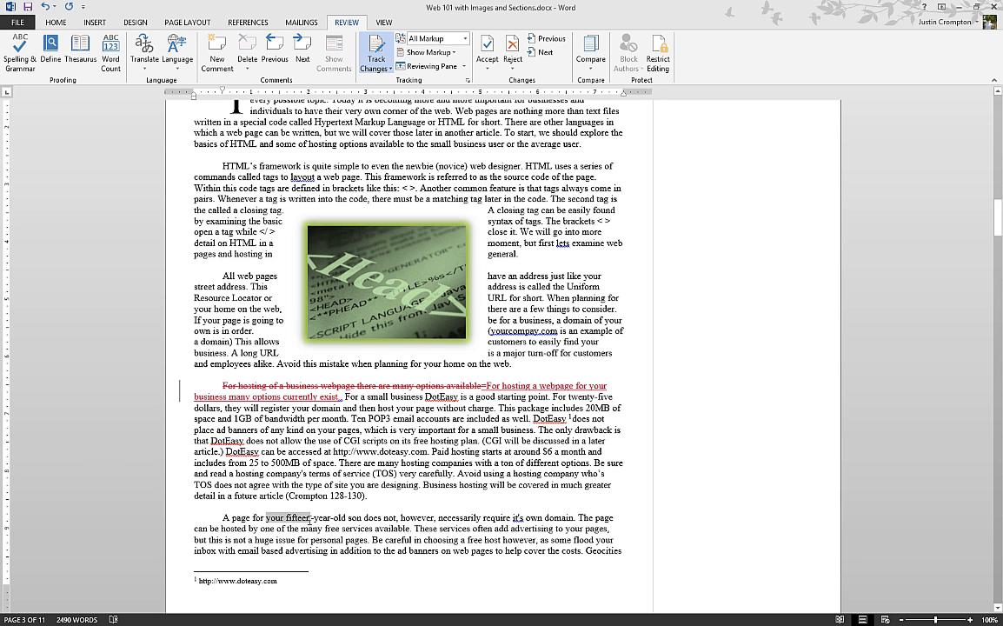
pyautogui.click(55, 23)
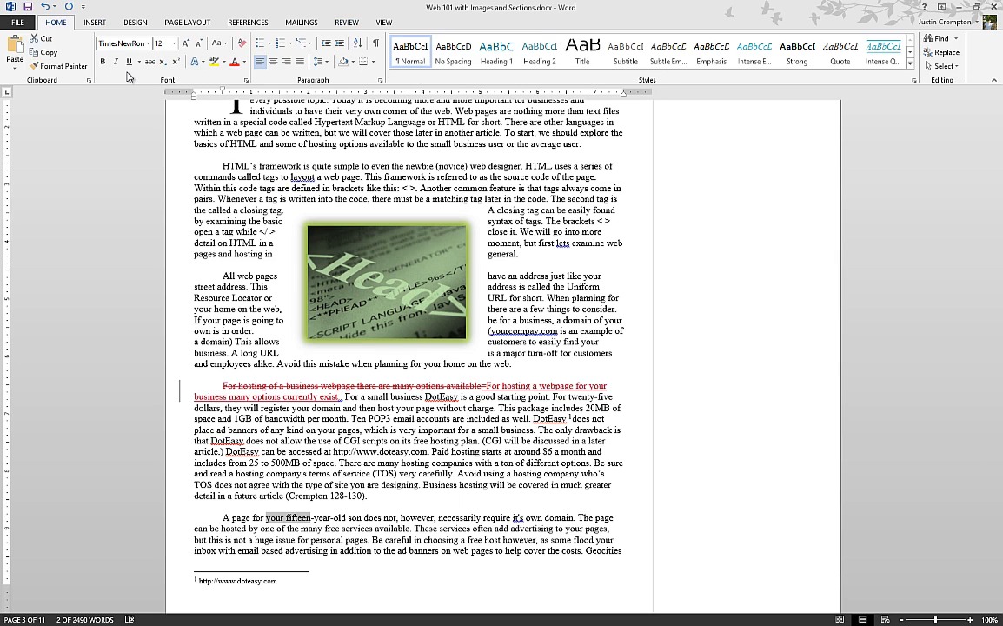
pyautogui.click(102, 62)
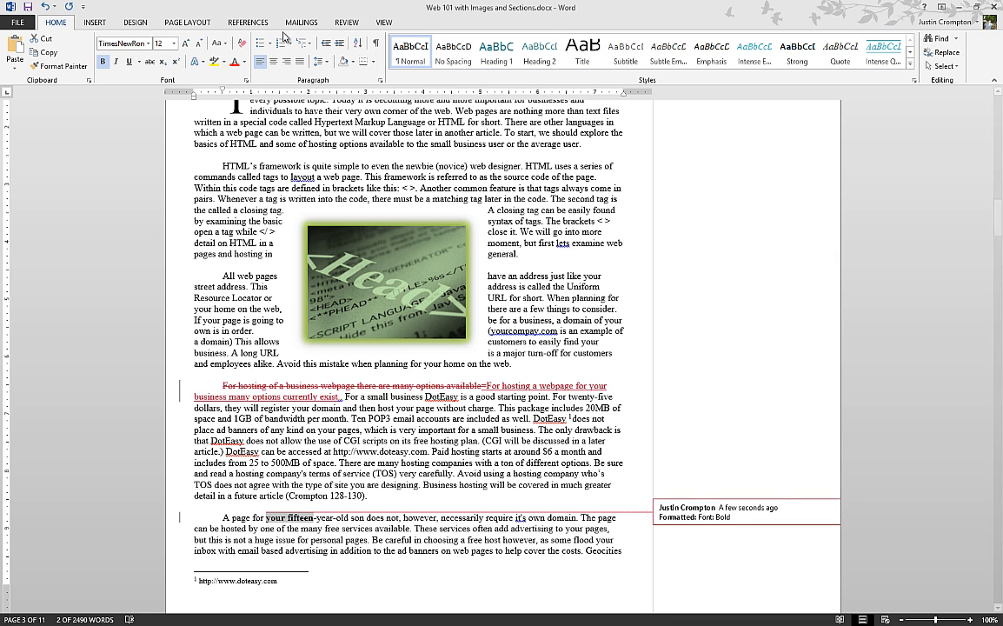
# - Hide the formatting changes in the document's markup, and show them again
pyautogui.click(187, 23)
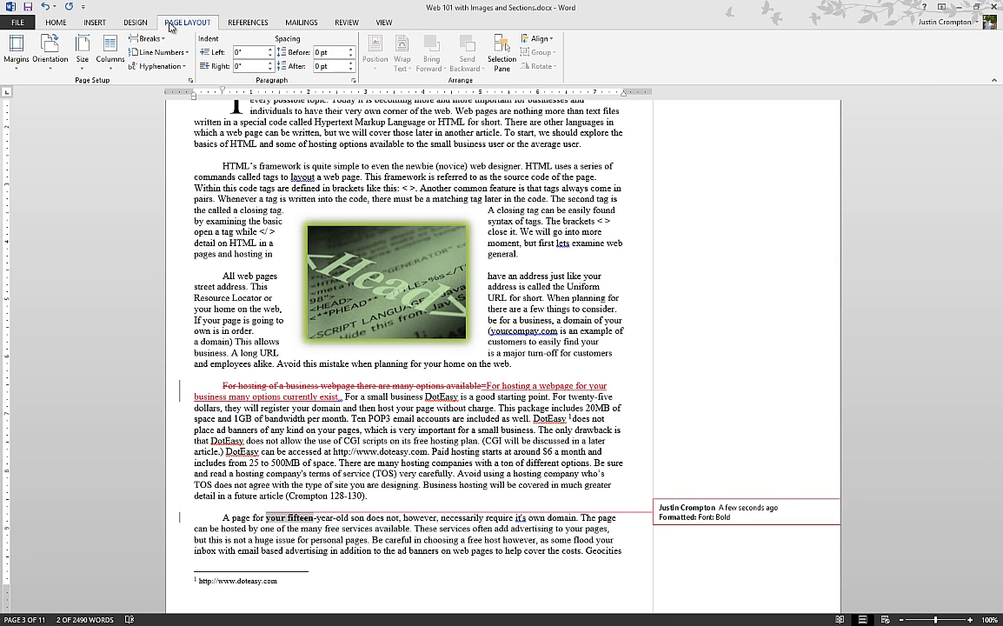
pyautogui.click(346, 22)
pyautogui.click(451, 56)
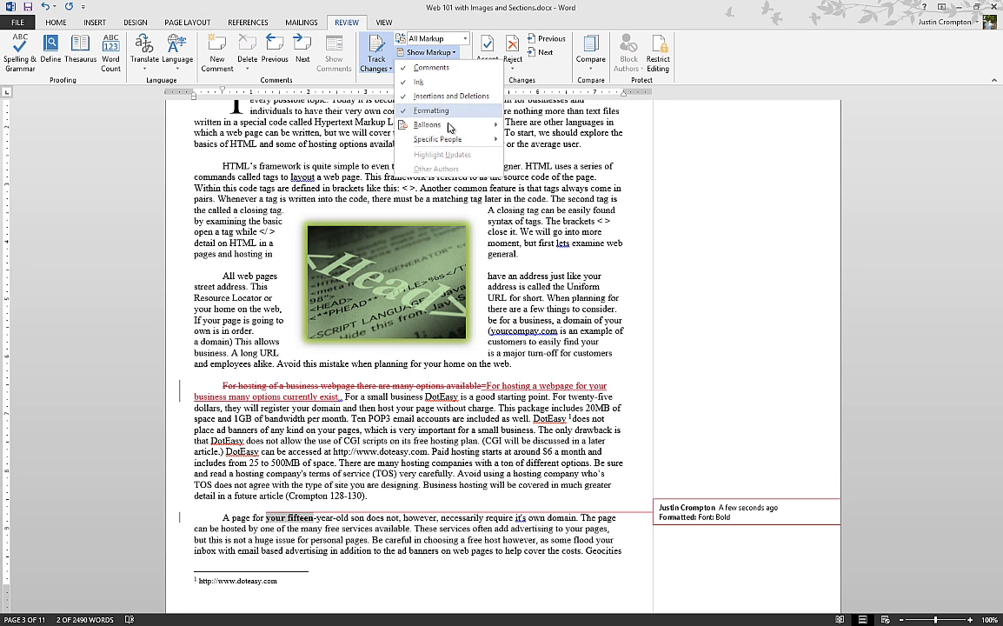
pyautogui.click(450, 111)
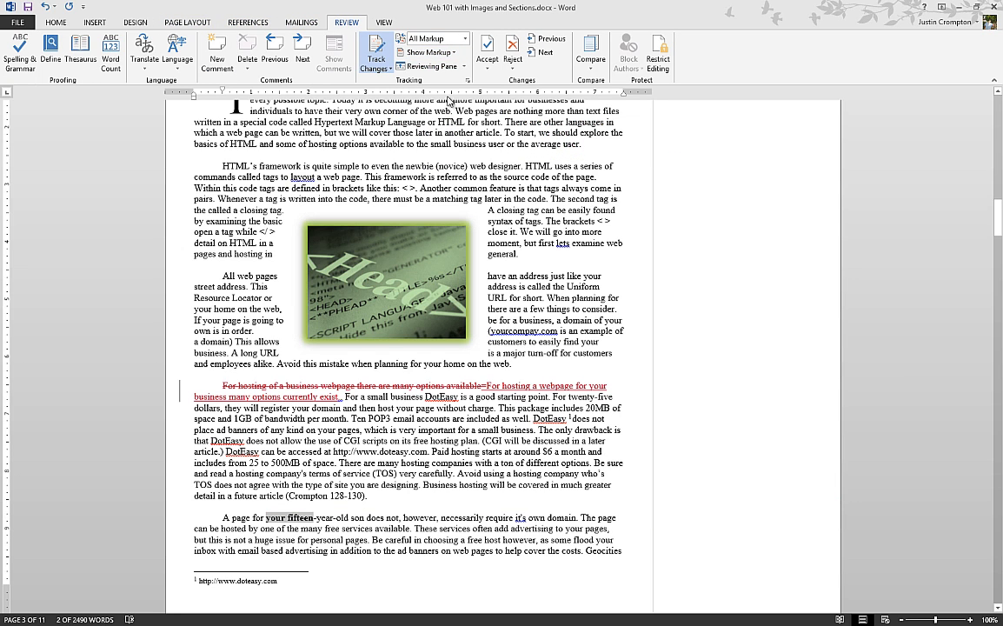
pyautogui.click(449, 54)
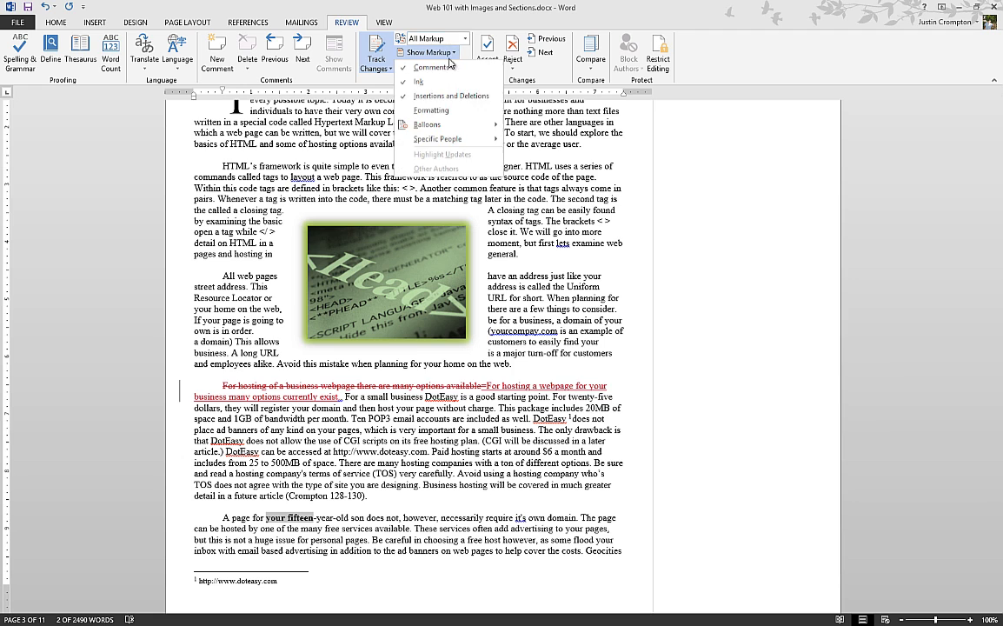
pyautogui.click(431, 110)
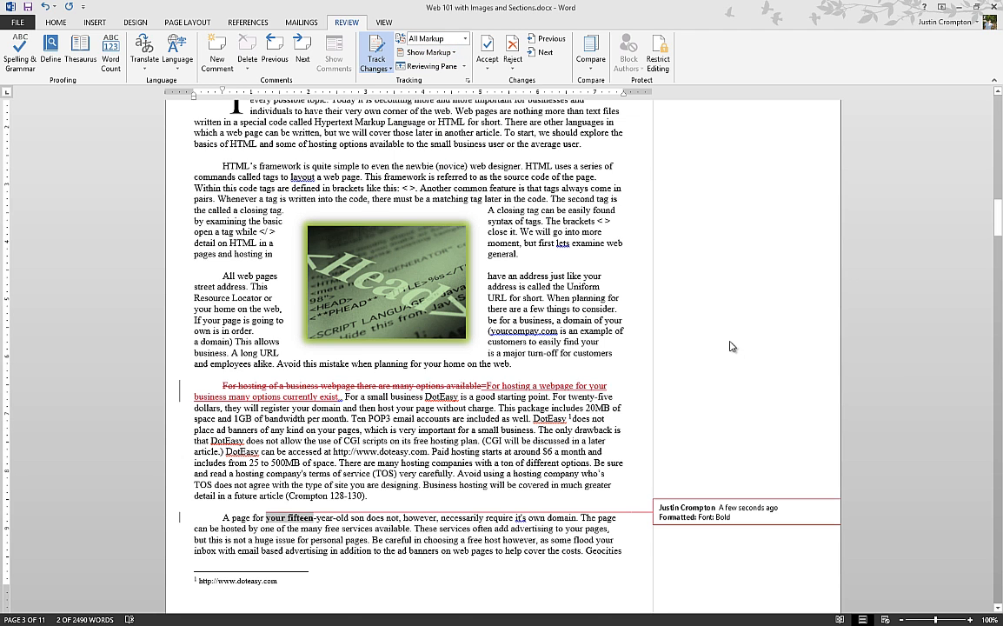
# - Show all revisions inline and check how the title comment and the tracked changes are displayed
pyautogui.scroll(6, 728, 347)
pyautogui.click(451, 54)
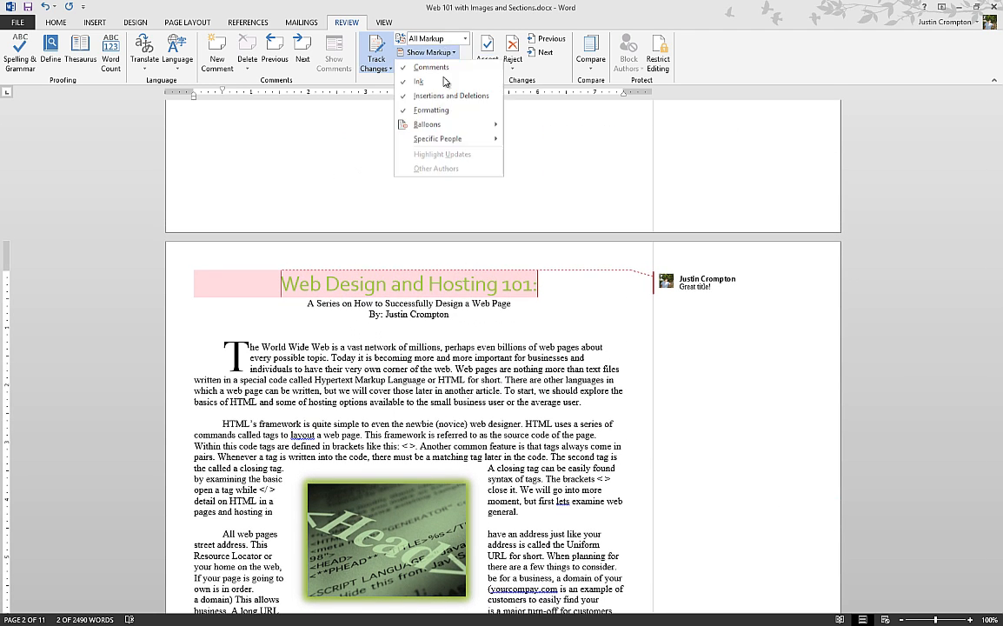
pyautogui.moveTo(444, 126)
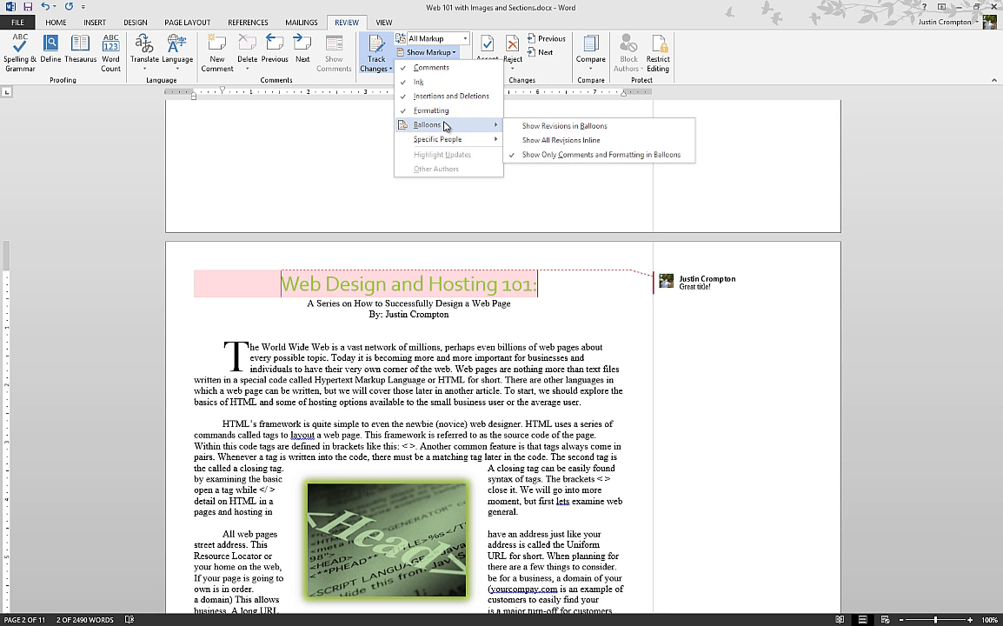
pyautogui.click(553, 141)
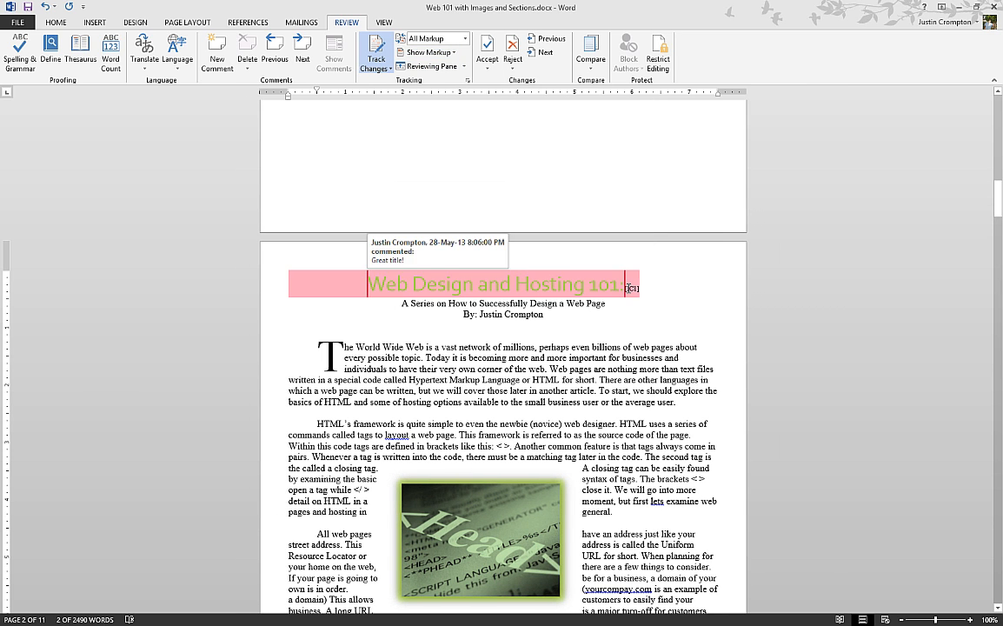
pyautogui.scroll(-2, 631, 195)
pyautogui.moveTo(634, 206)
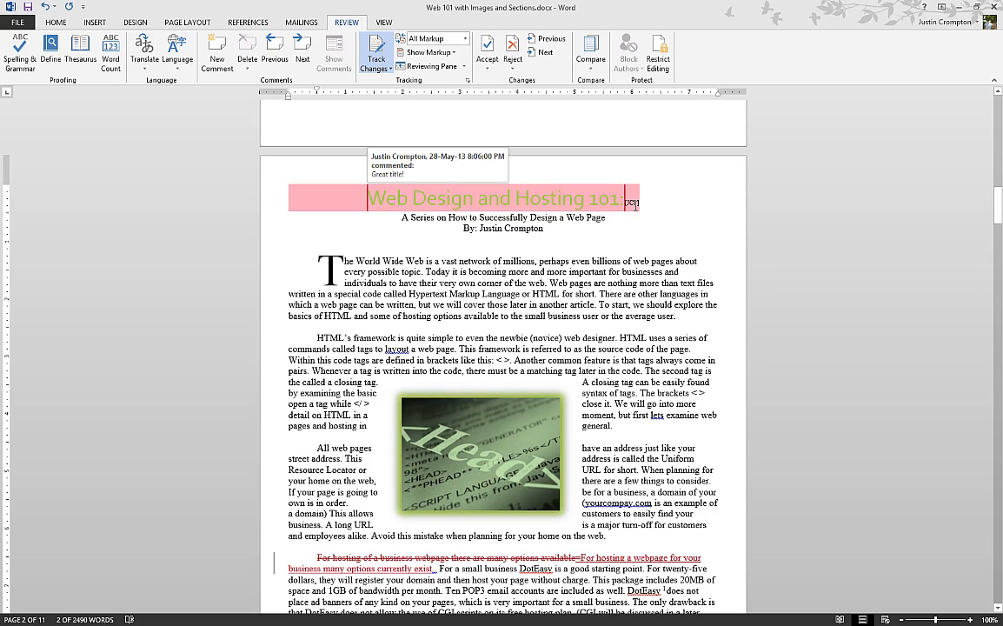
pyautogui.scroll(-4, 468, 403)
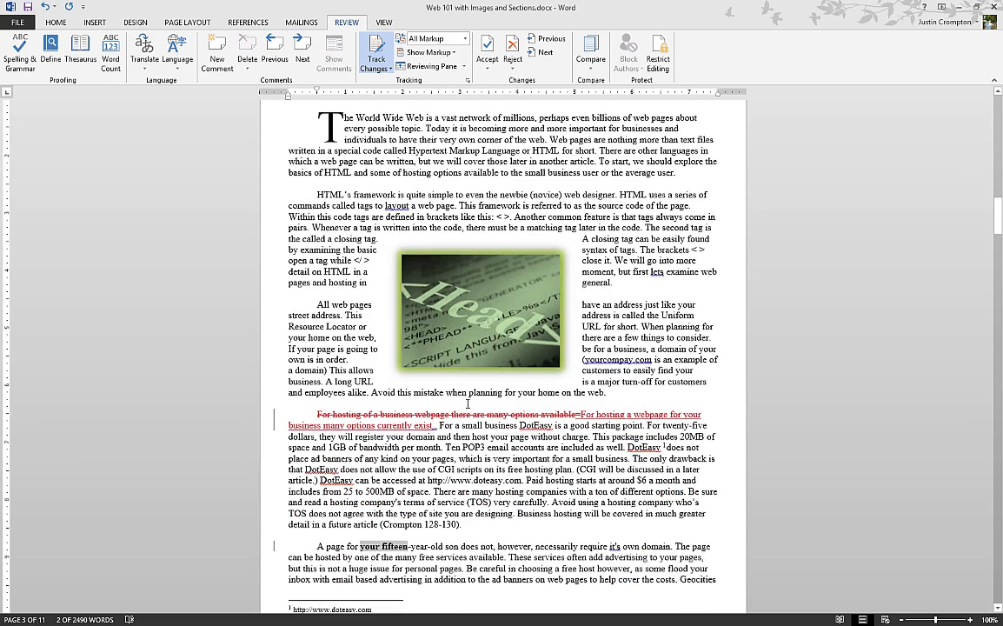
pyautogui.scroll(-4, 465, 412)
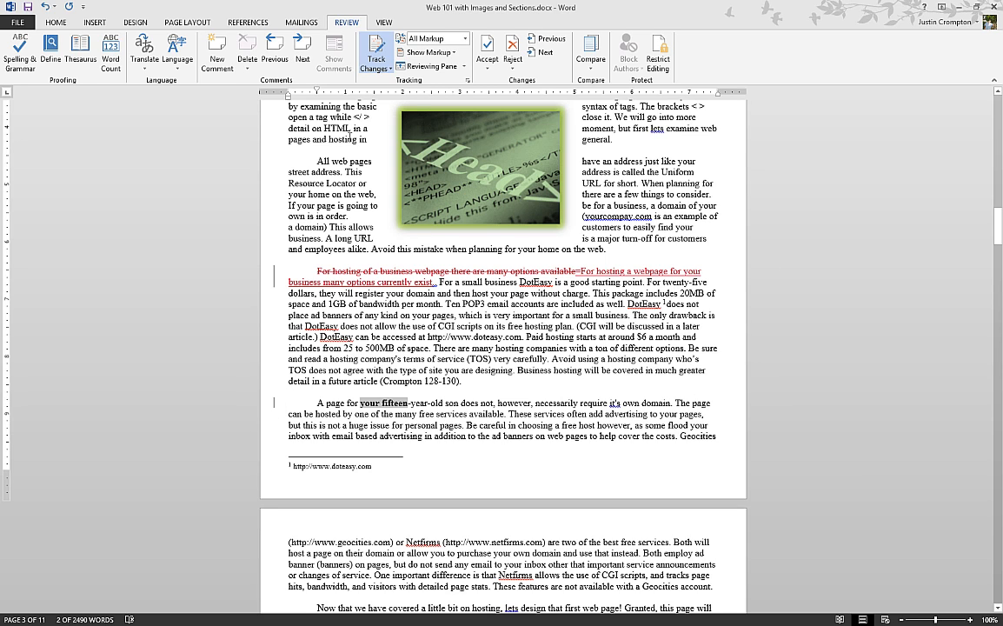
# - Try showing only comments and formatting in balloons, and set the markup to show revisions in balloons
pyautogui.click(428, 52)
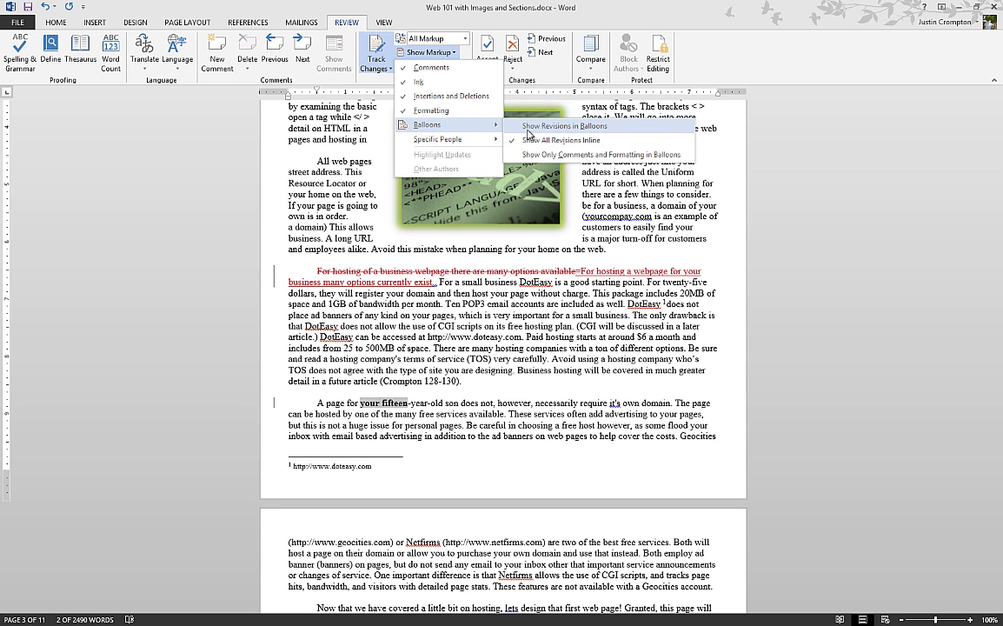
pyautogui.click(539, 154)
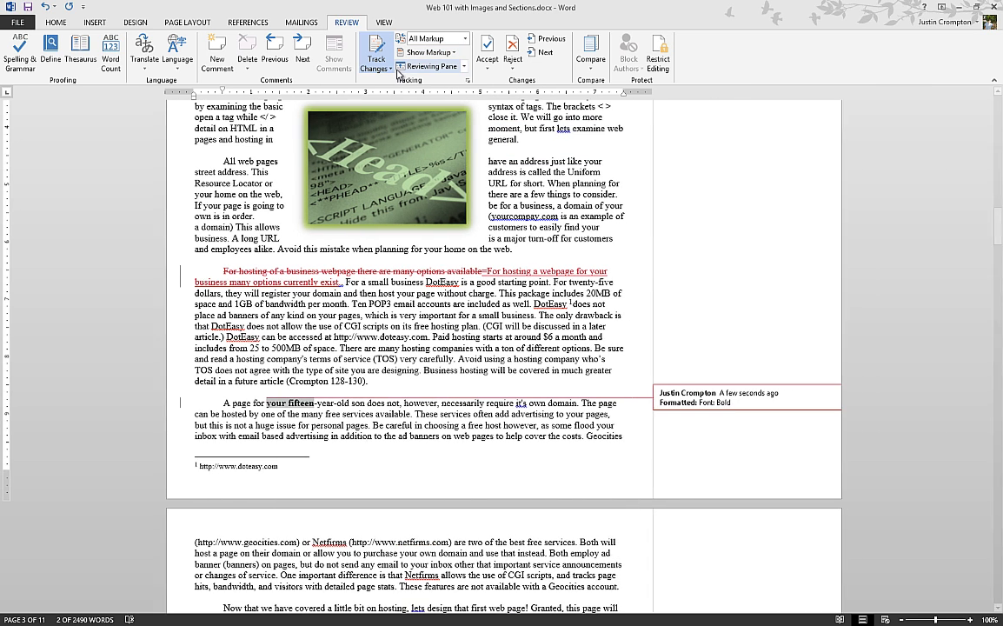
pyautogui.click(386, 69)
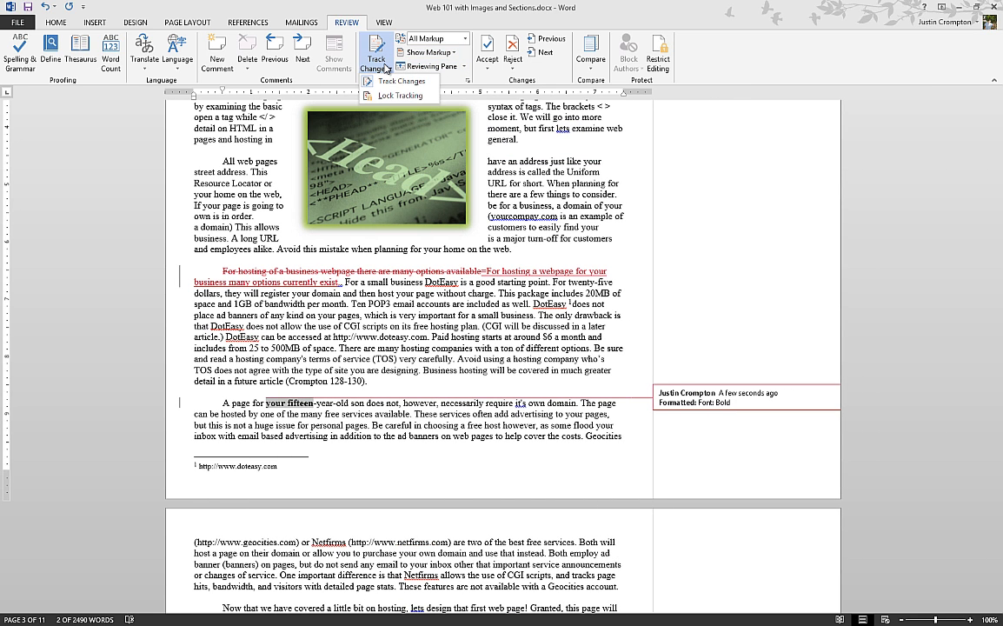
pyautogui.click(452, 53)
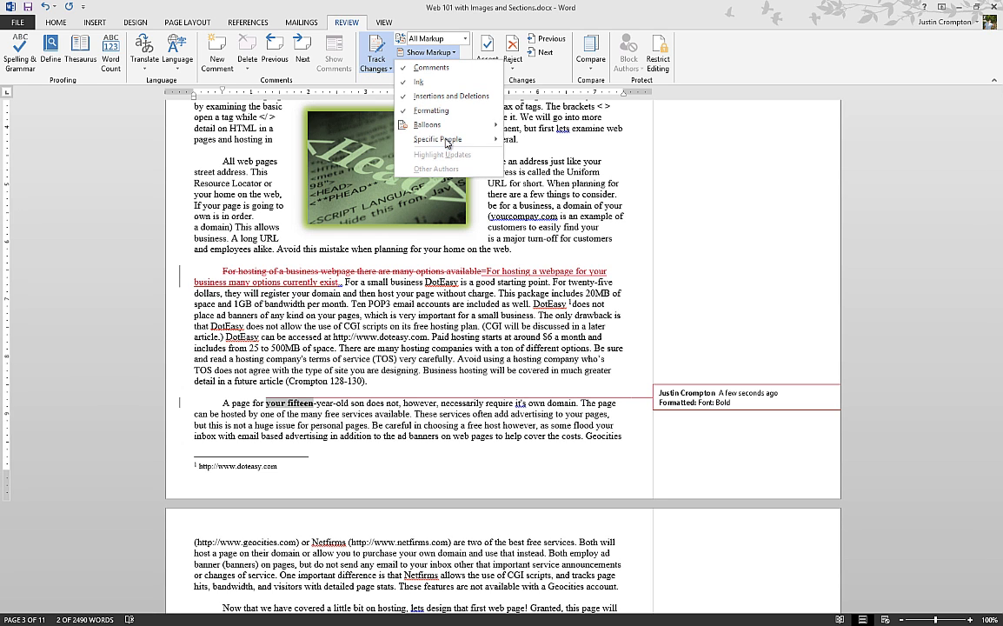
pyautogui.moveTo(407, 124)
pyautogui.click(531, 129)
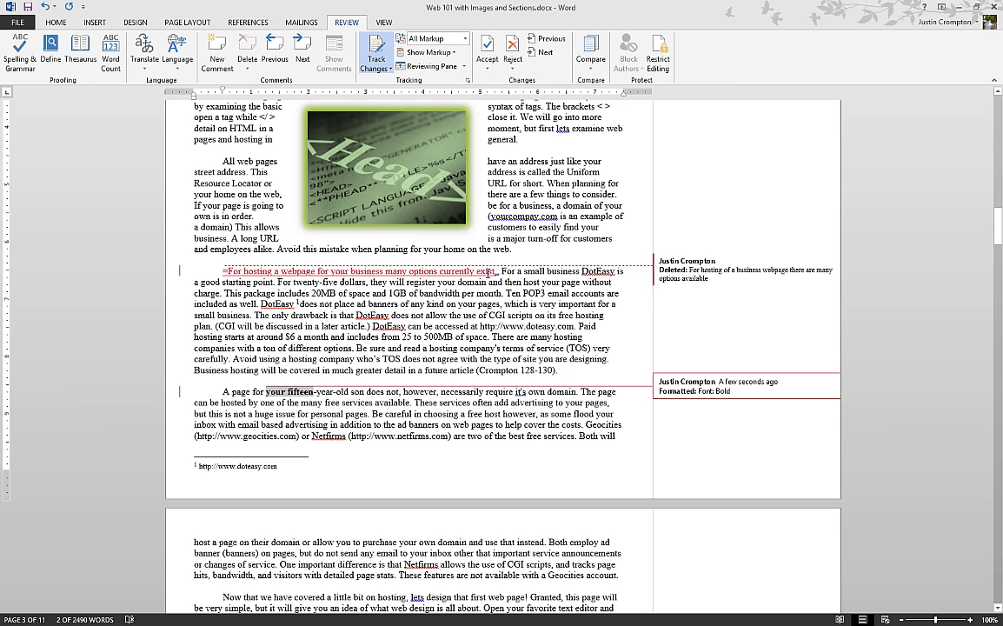
pyautogui.moveTo(753, 272)
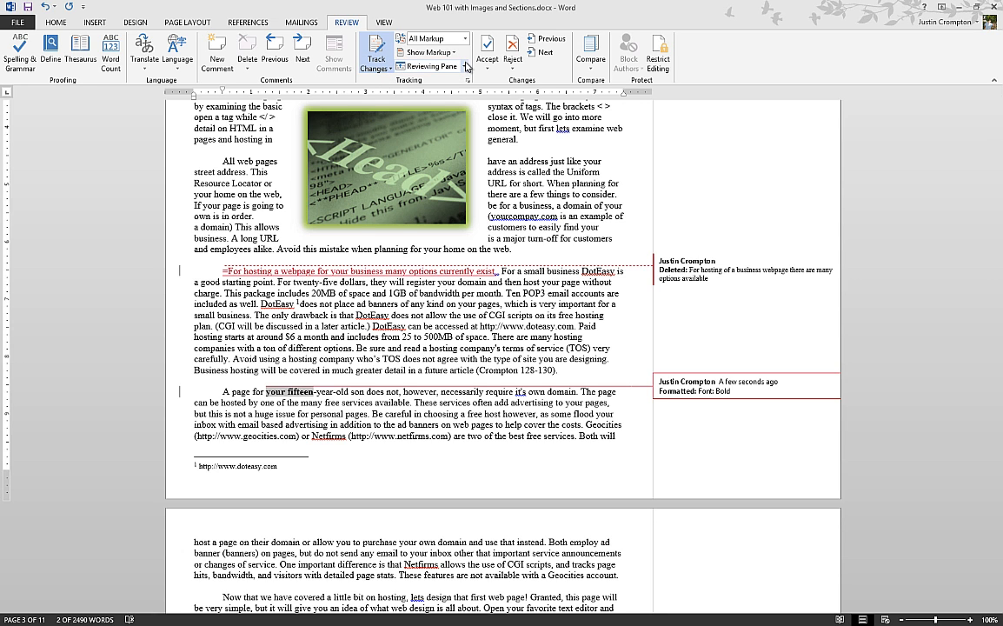
# - Open the vertical reviewing pane and delete the stray equals sign at the start of the inserted hosting sentence
pyautogui.click(462, 67)
pyautogui.click(458, 82)
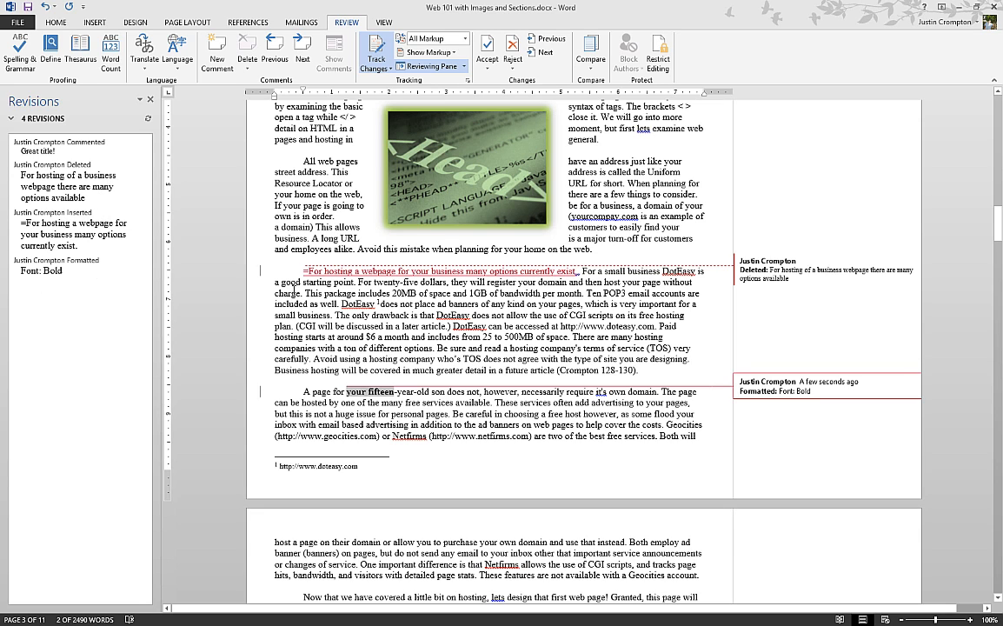
pyautogui.click(309, 272)
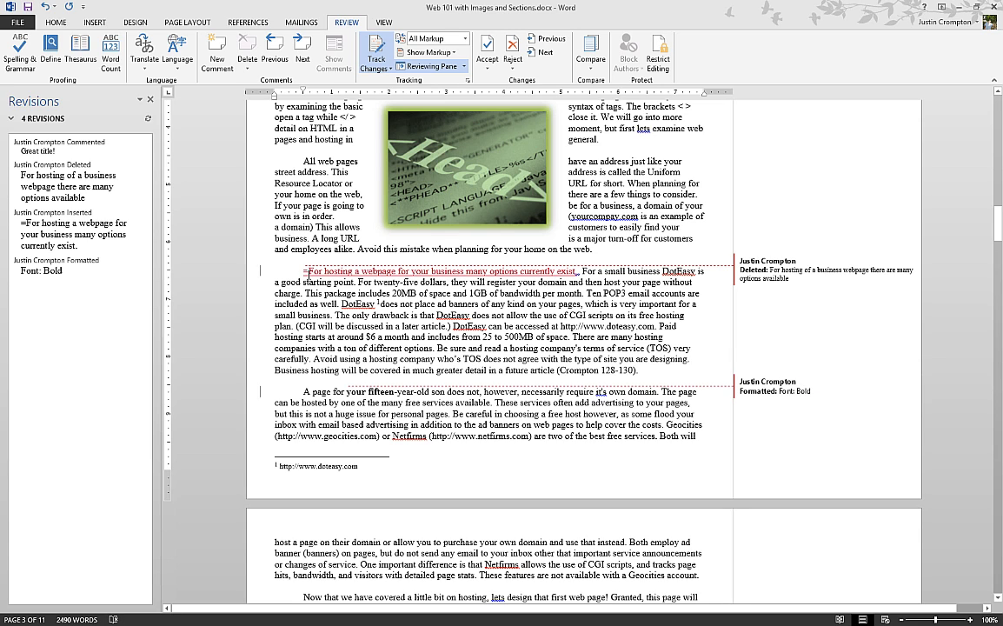
pyautogui.press('BackSpace')
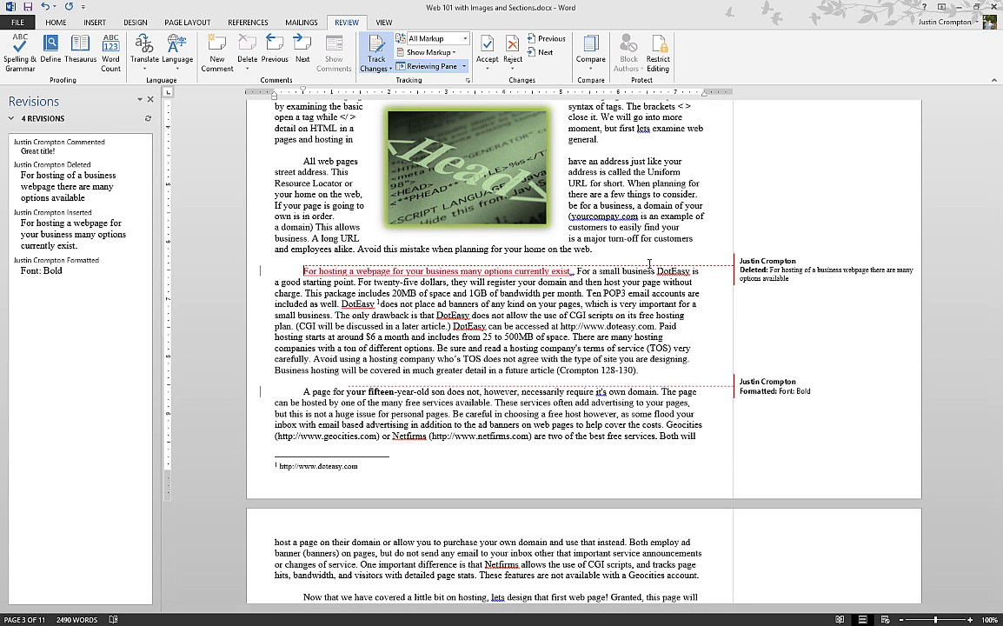
# - Close the reviewing pane, reject all tracked changes and stop tracking, and check the comment on the title
pyautogui.moveTo(815, 274)
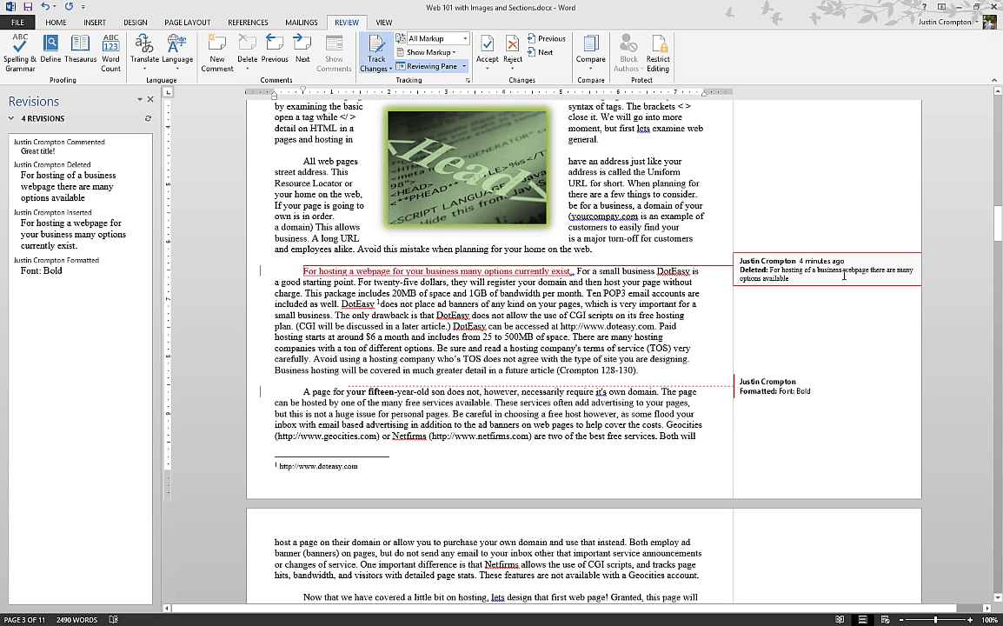
pyautogui.click(151, 100)
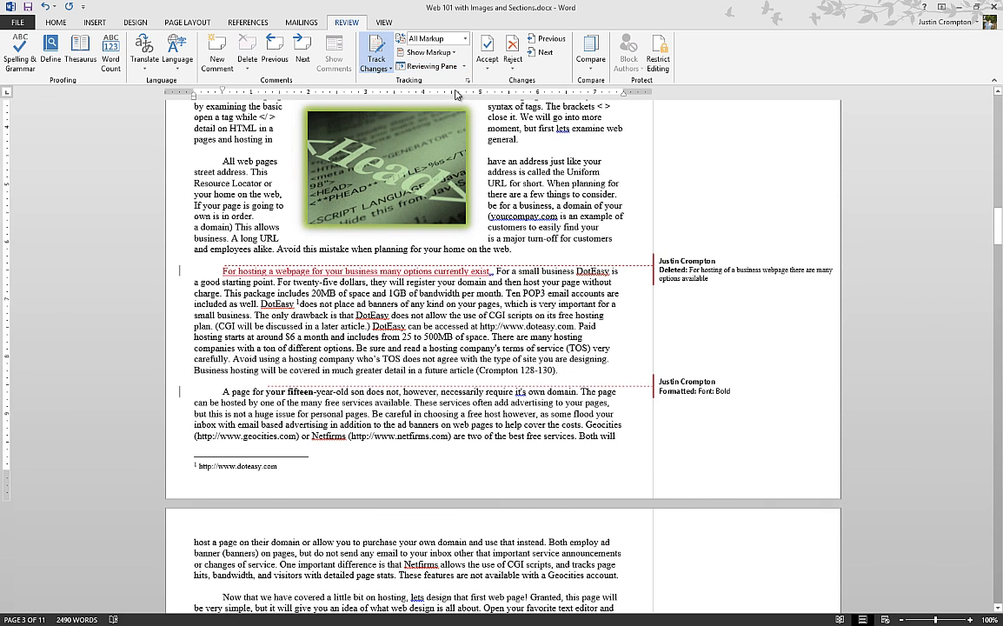
pyautogui.click(513, 69)
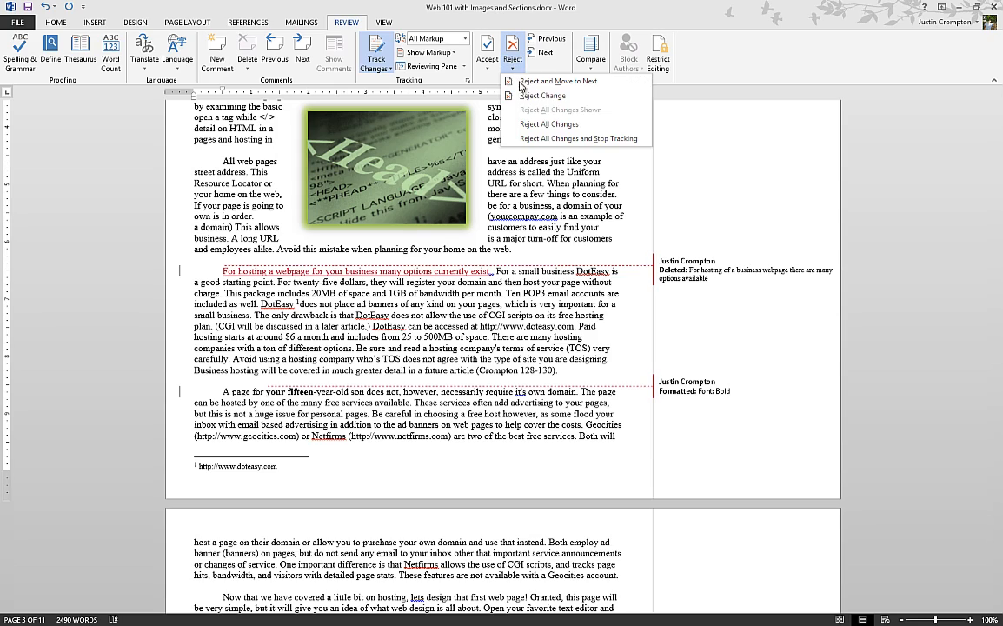
pyautogui.click(553, 139)
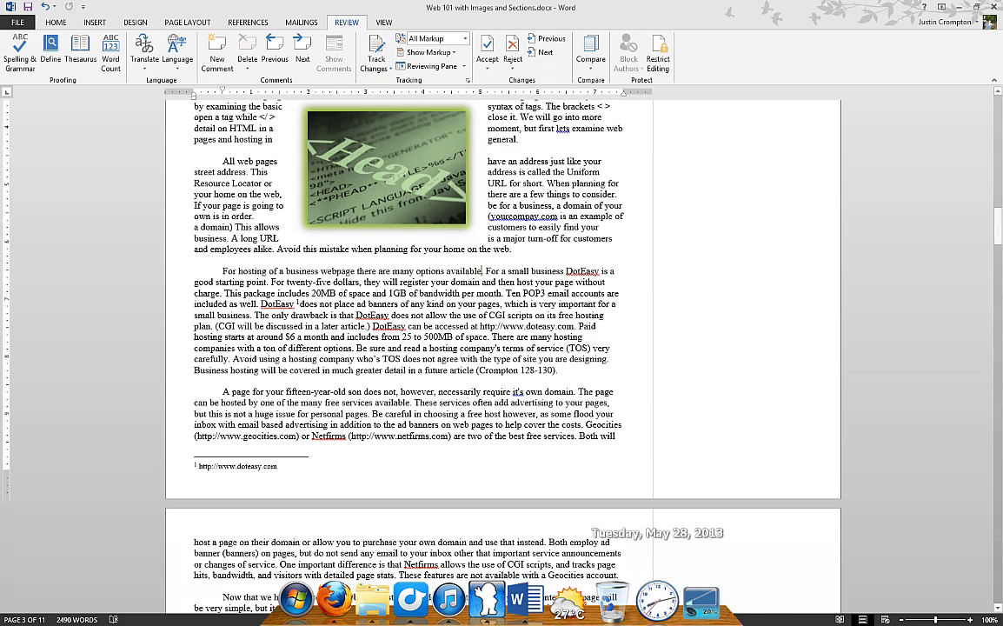
pyautogui.scroll(6, 496, 266)
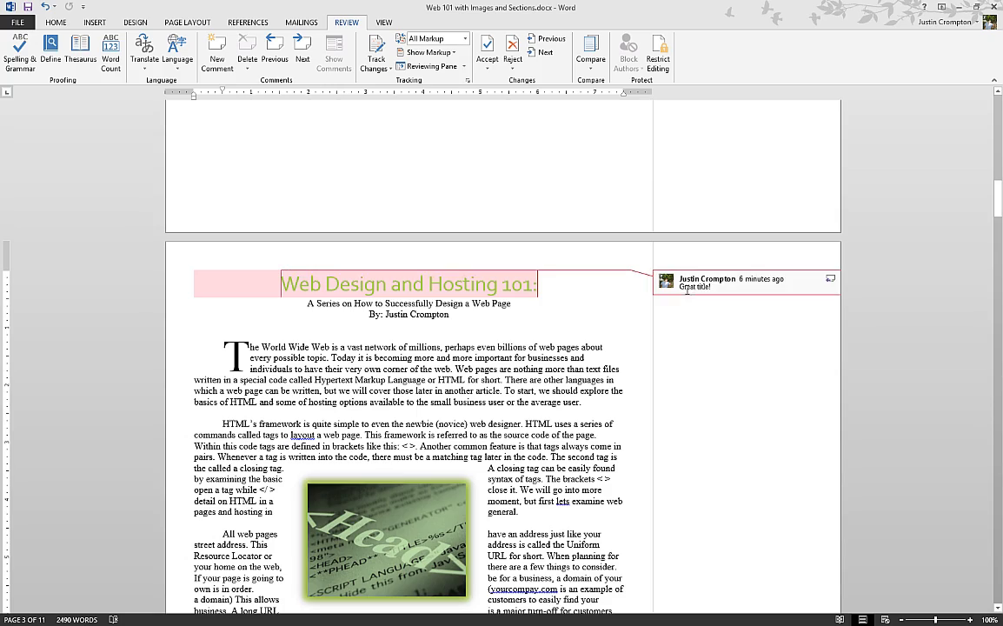
# - Look through the hosting paragraphs and check the available options for comparing and combining document versions
pyautogui.scroll(-5, 690, 286)
pyautogui.scroll(-4, 653, 324)
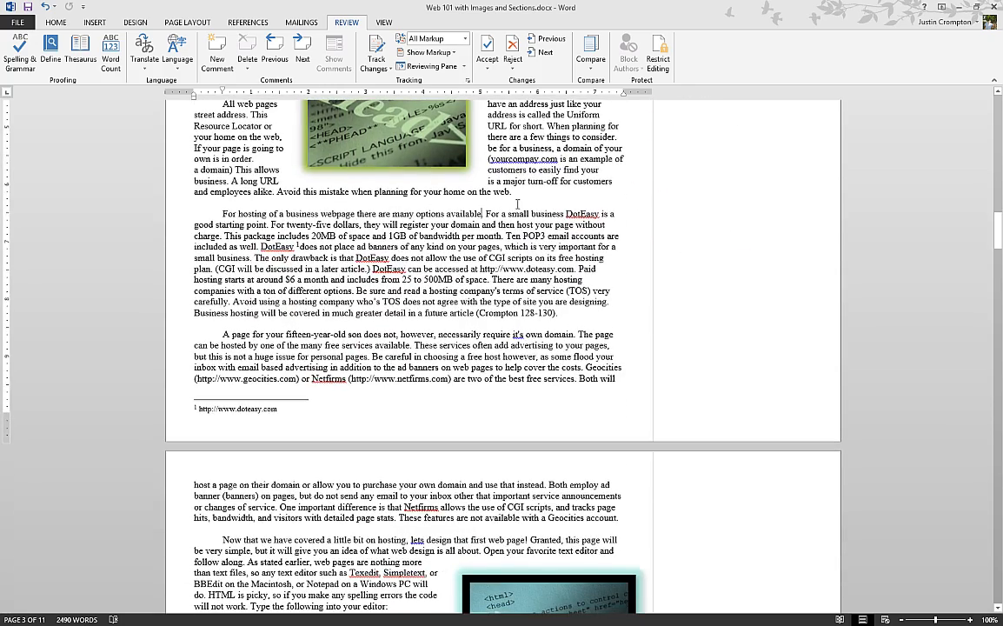
pyautogui.scroll(-1, 518, 204)
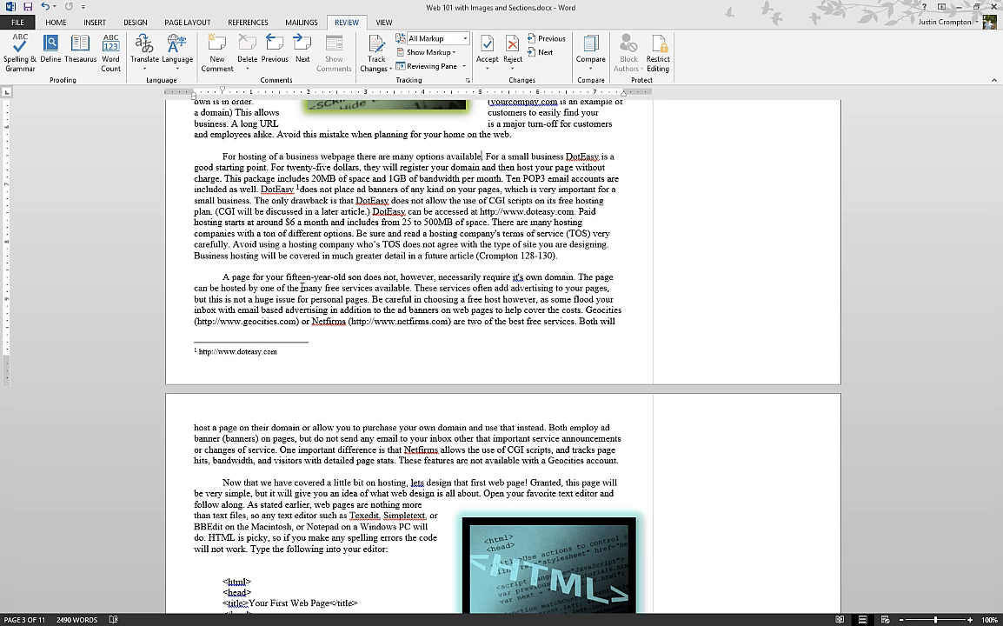
pyautogui.click(594, 70)
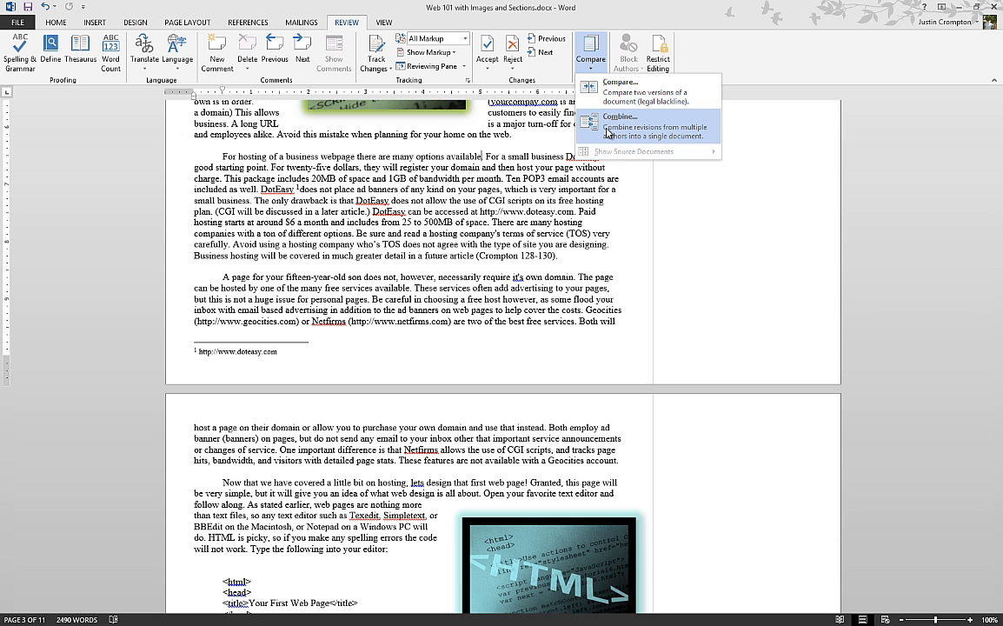
pyautogui.click(696, 52)
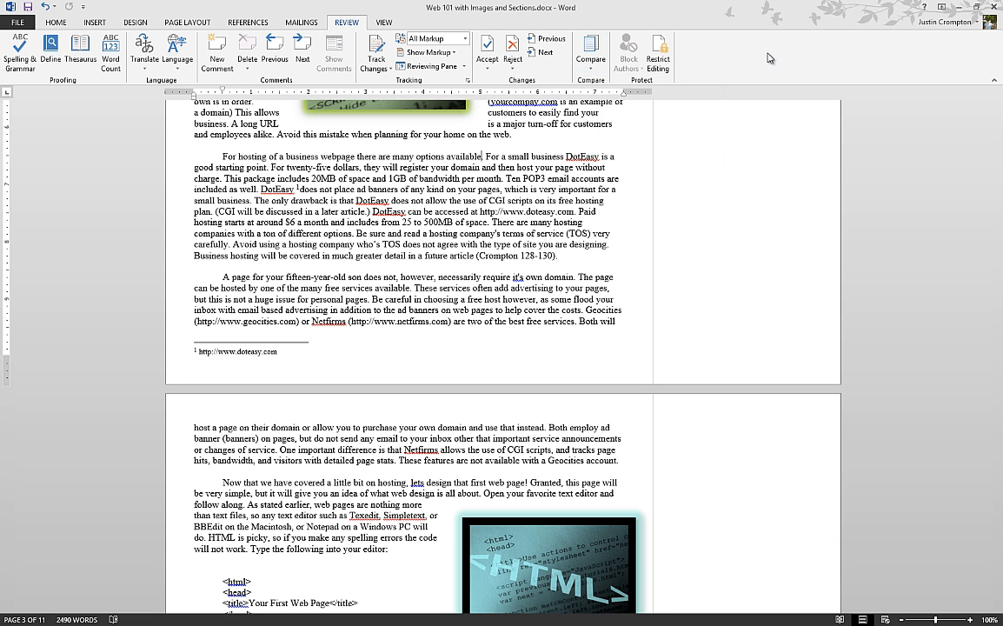
# - Restrict the document to one type of editing, trying Comments, Tracked changes and Filling in forms before setting No changes (Read only)
pyautogui.click(662, 61)
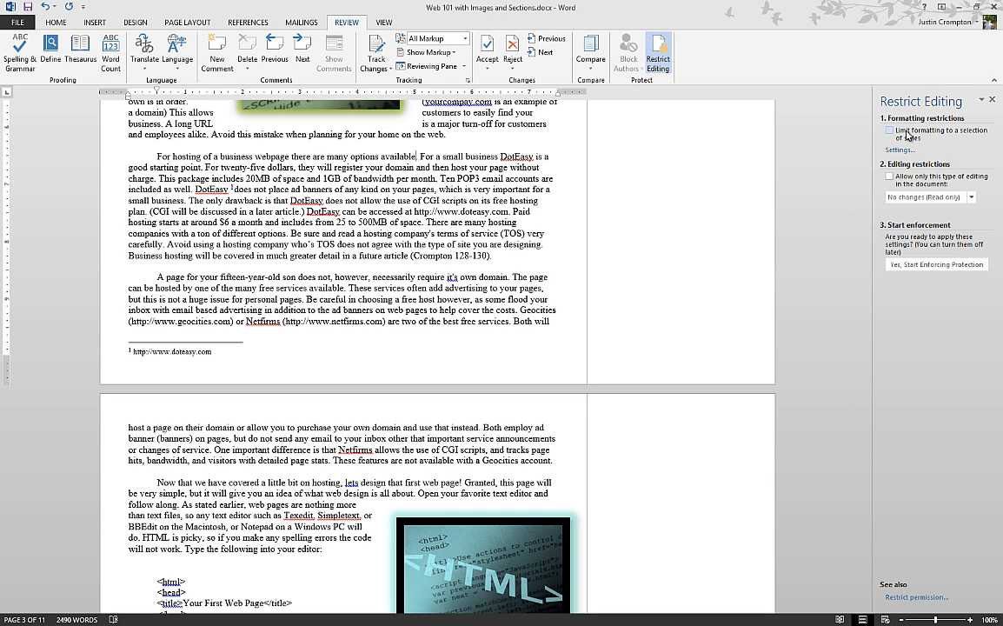
pyautogui.click(929, 184)
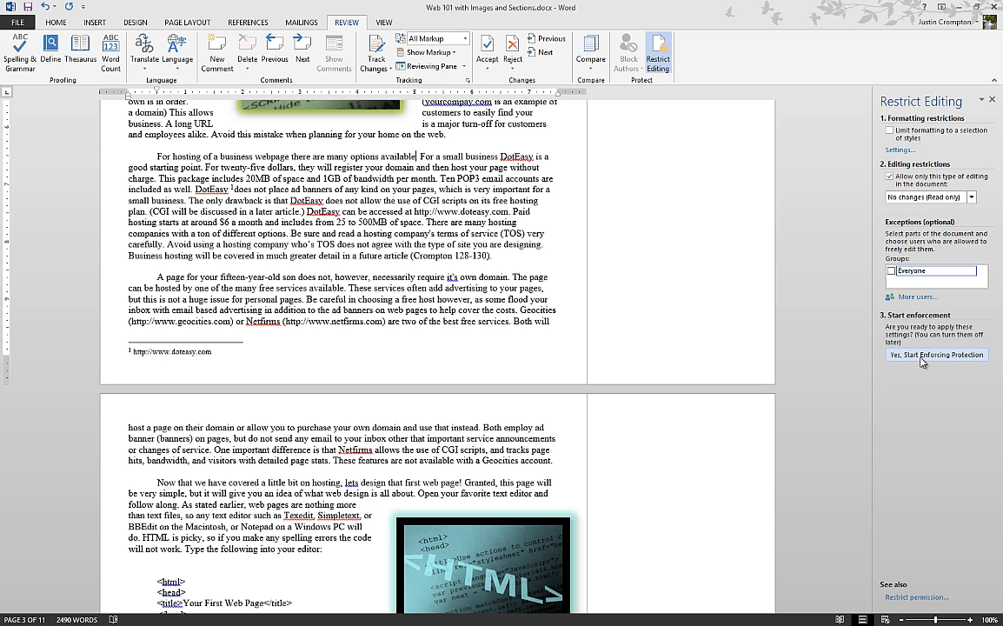
pyautogui.click(961, 197)
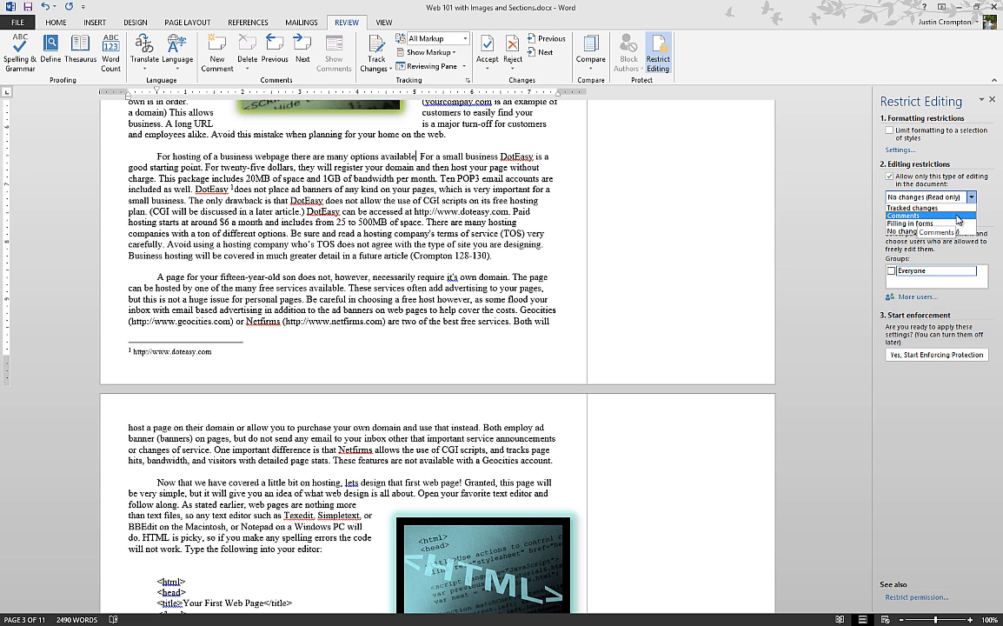
pyautogui.click(956, 215)
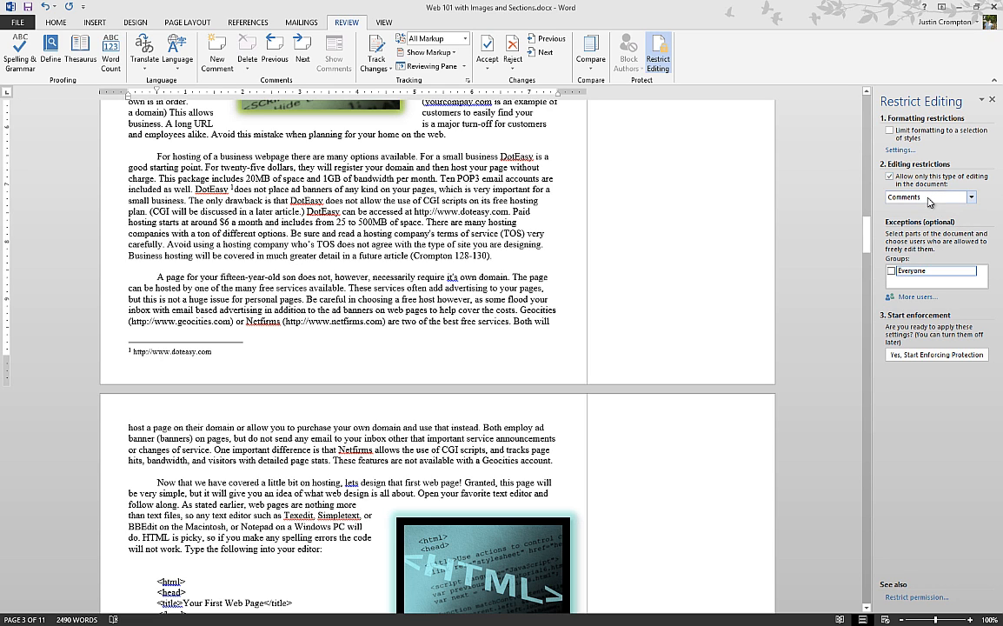
pyautogui.click(972, 198)
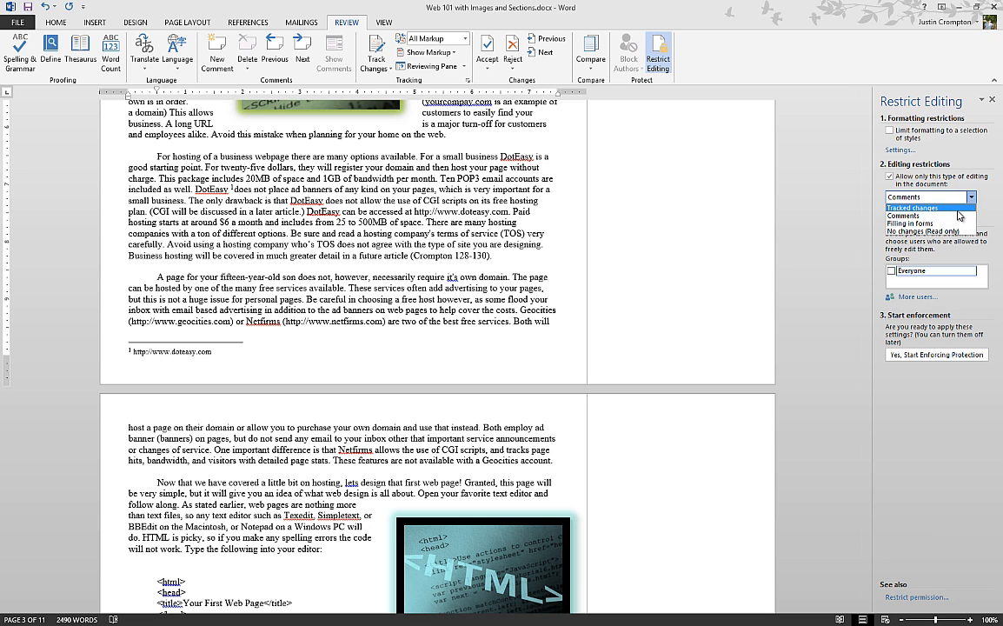
pyautogui.click(964, 208)
pyautogui.click(969, 198)
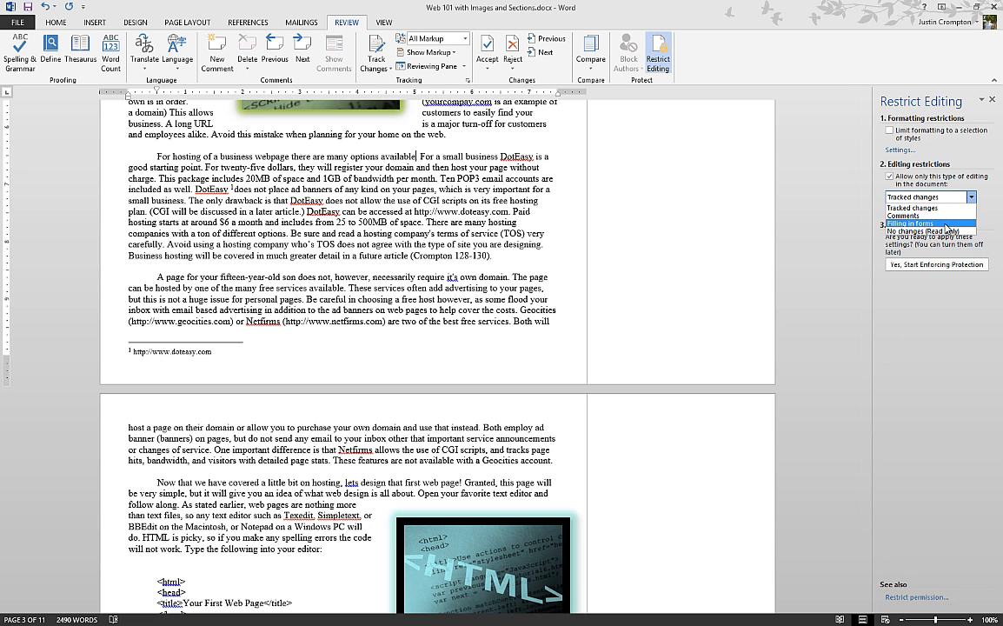
pyautogui.click(949, 225)
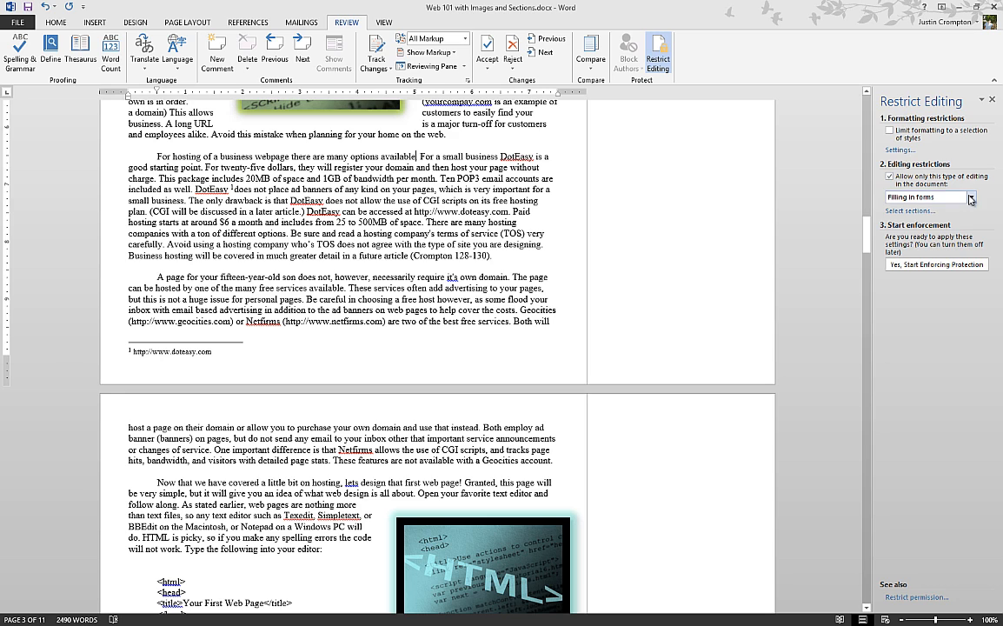
pyautogui.click(970, 197)
pyautogui.click(955, 231)
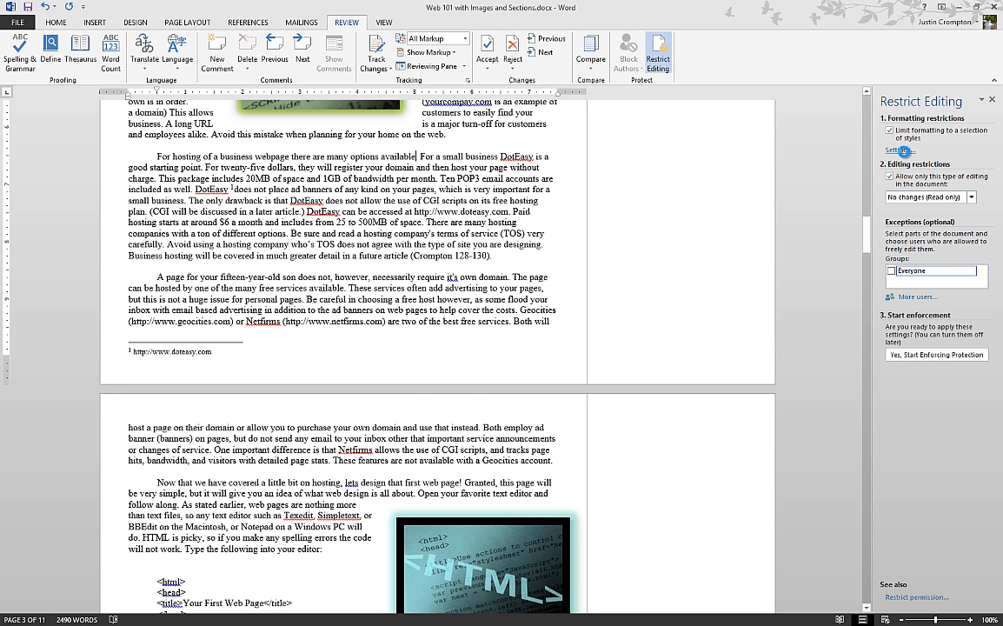
# - Limit formatting to the recommended minimum selection of styles and keep existing formatting or styles that aren't allowed
pyautogui.click(900, 150)
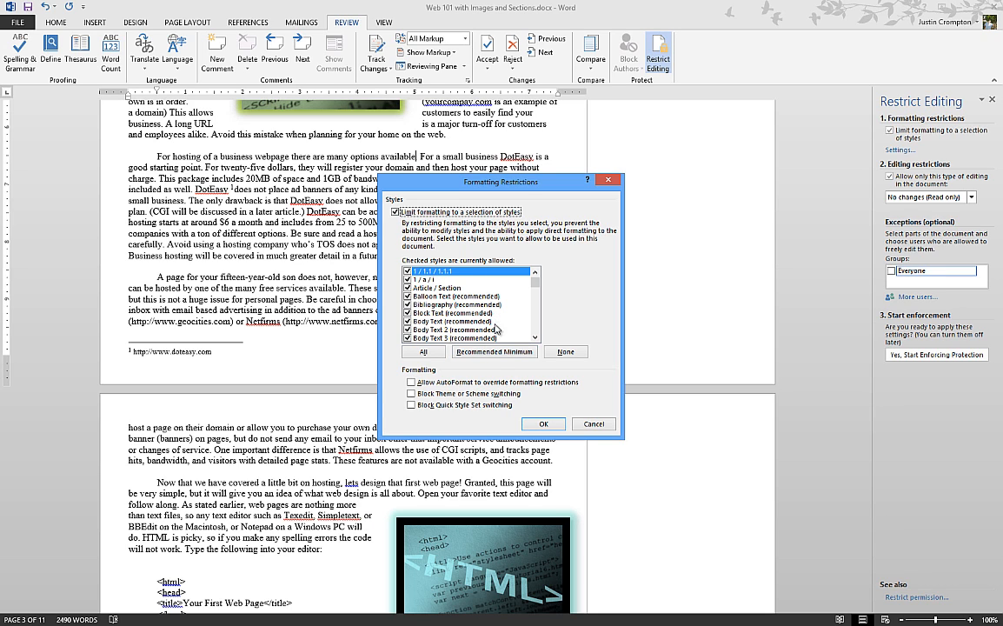
pyautogui.click(492, 352)
pyautogui.click(543, 424)
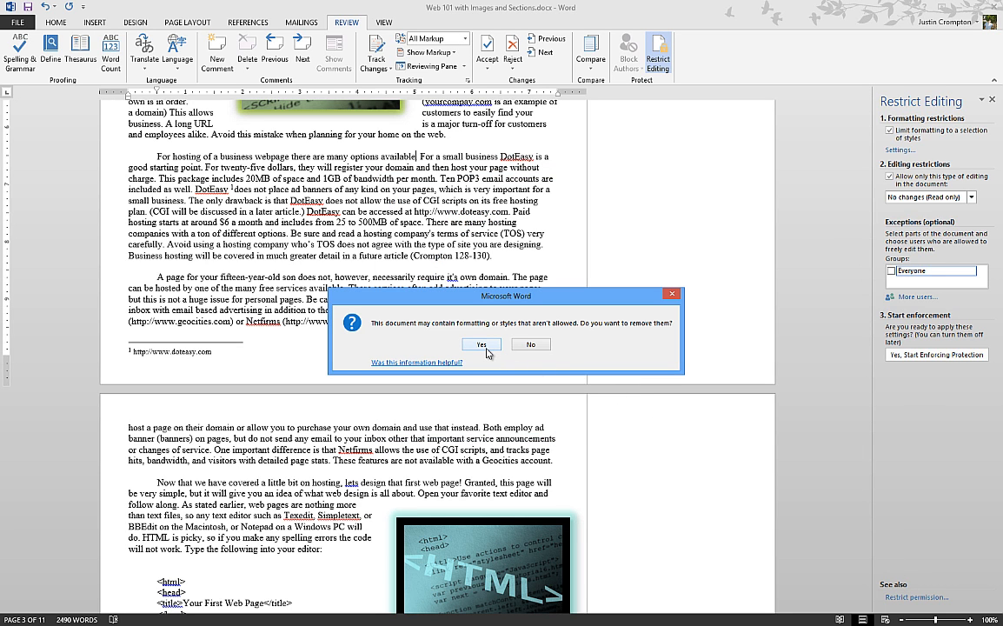
pyautogui.click(528, 347)
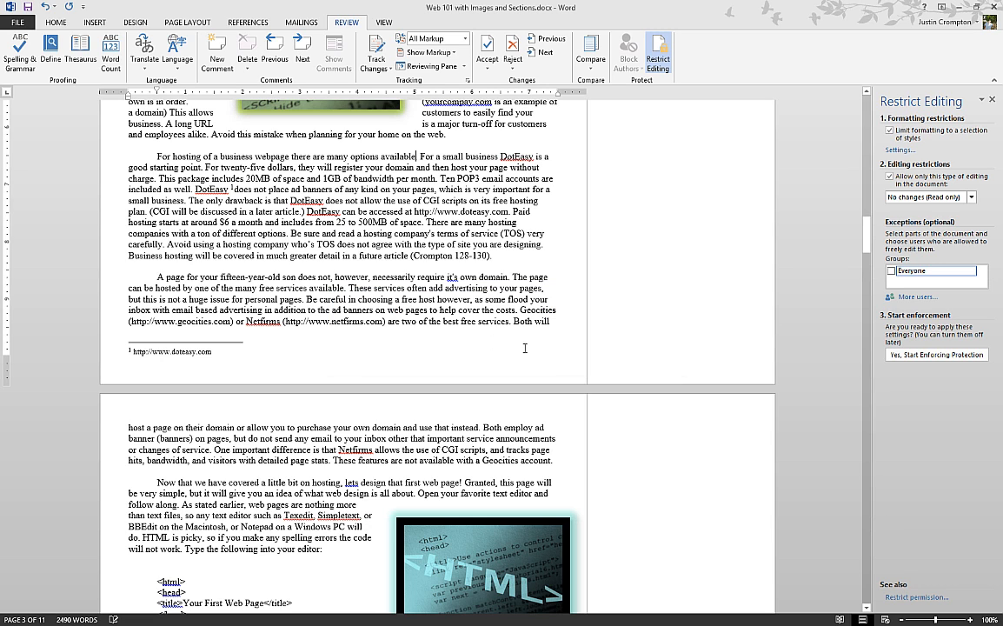
# - Start enforcing the document protection with the Password method, without setting a password
pyautogui.click(906, 355)
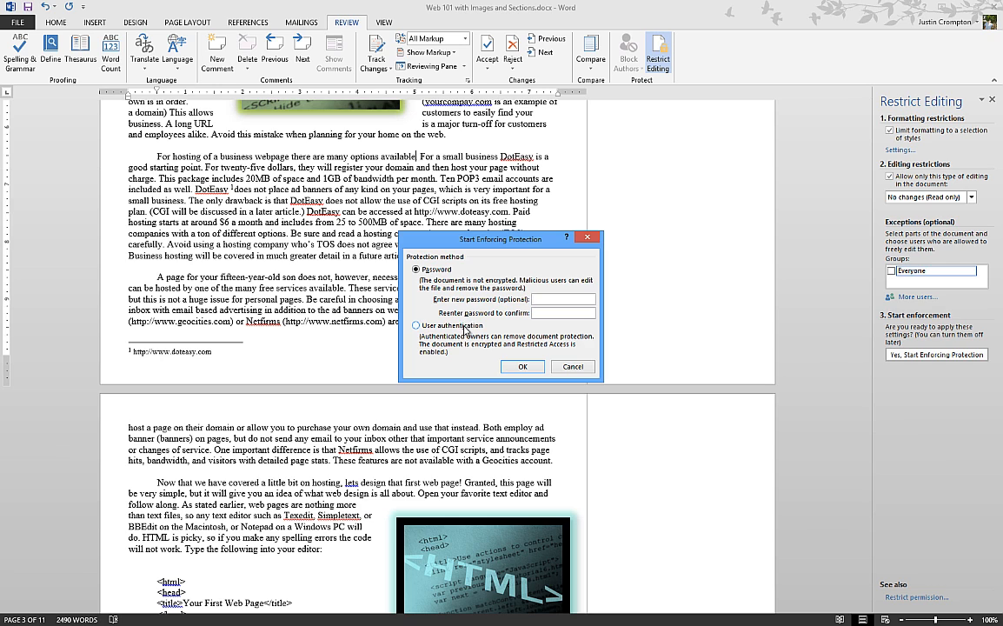
pyautogui.click(518, 368)
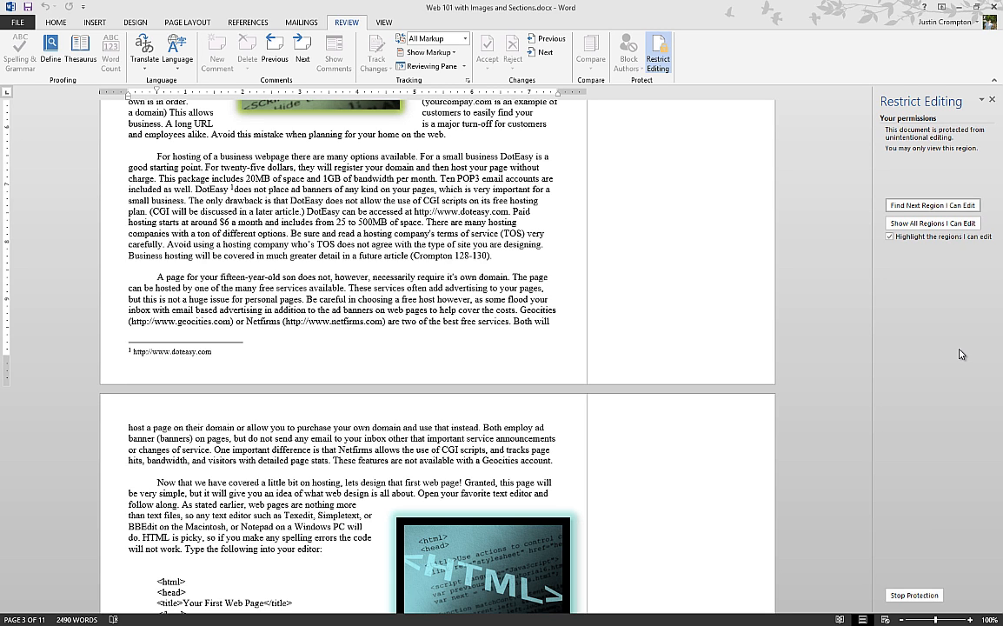
# - Select the sentence beginning "HTML's framework", check which formatting commands are available for it, and stop the document protection
pyautogui.scroll(10, 470, 341)
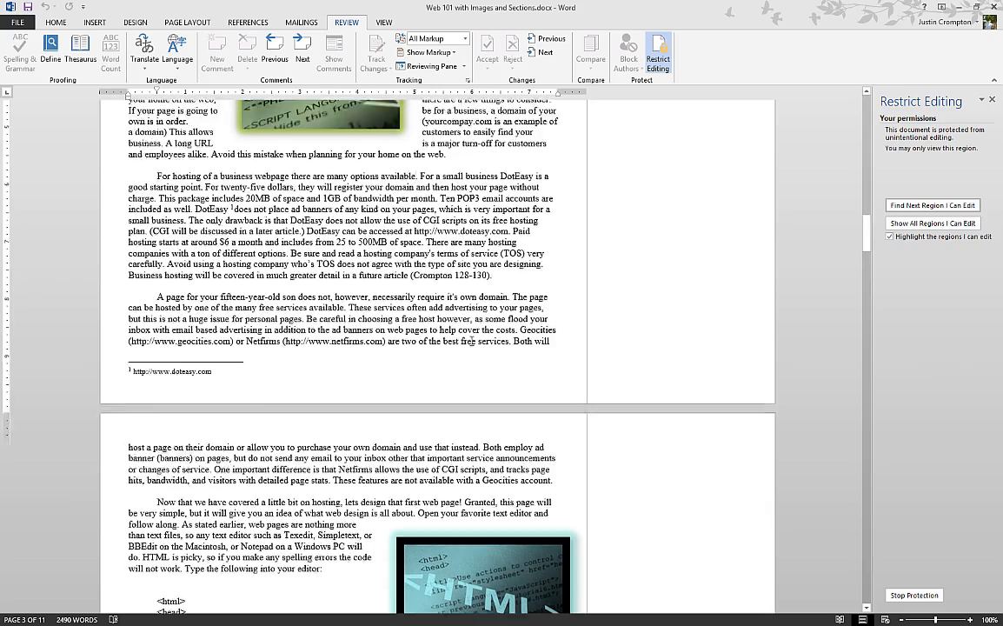
pyautogui.scroll(3, 470, 341)
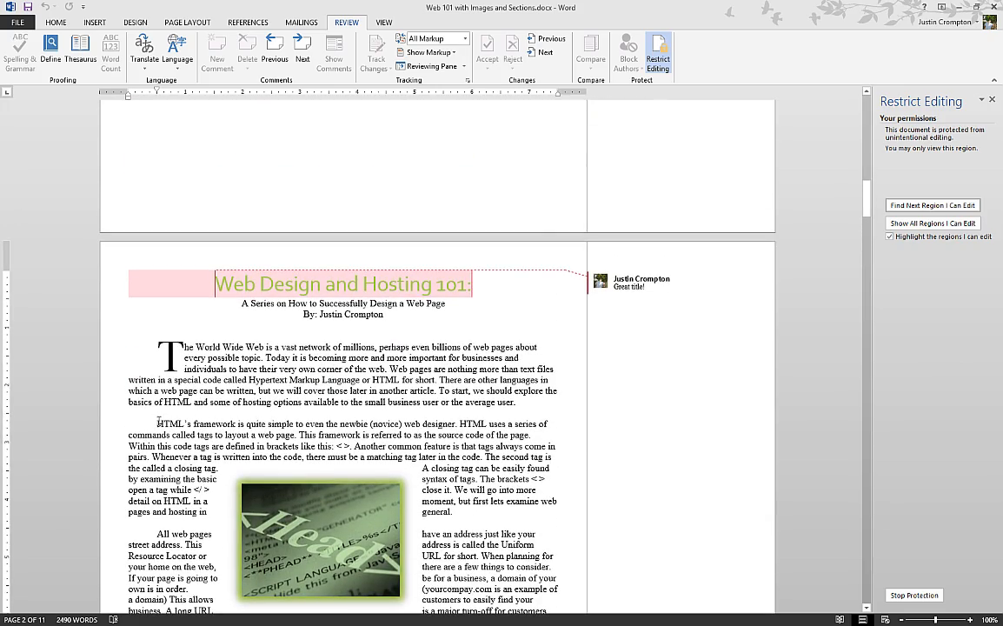
pyautogui.keyDown('shift'); pyautogui.click(457, 423); pyautogui.keyUp('shift')
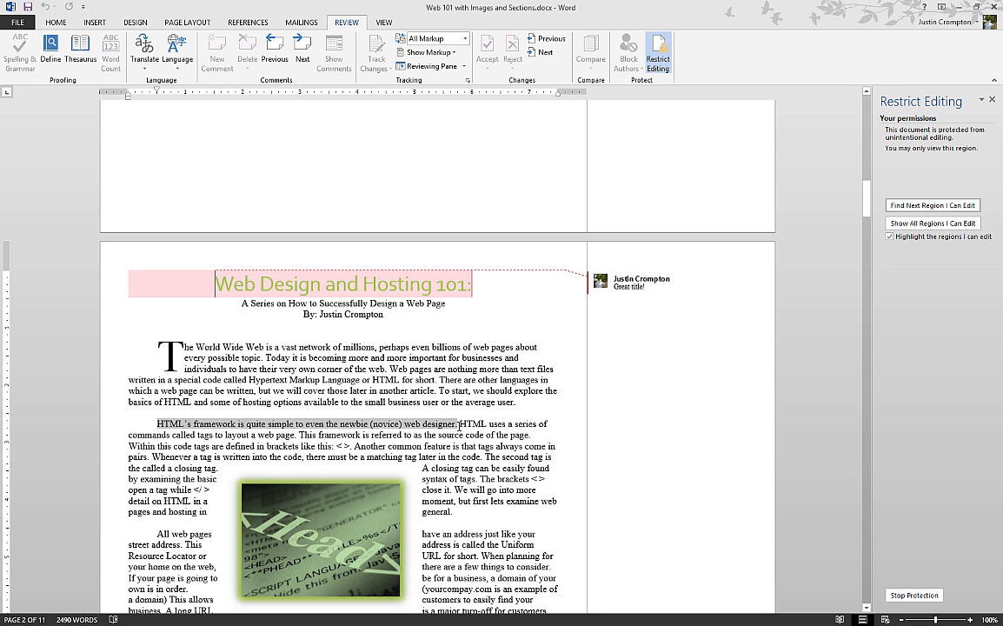
pyautogui.click(54, 22)
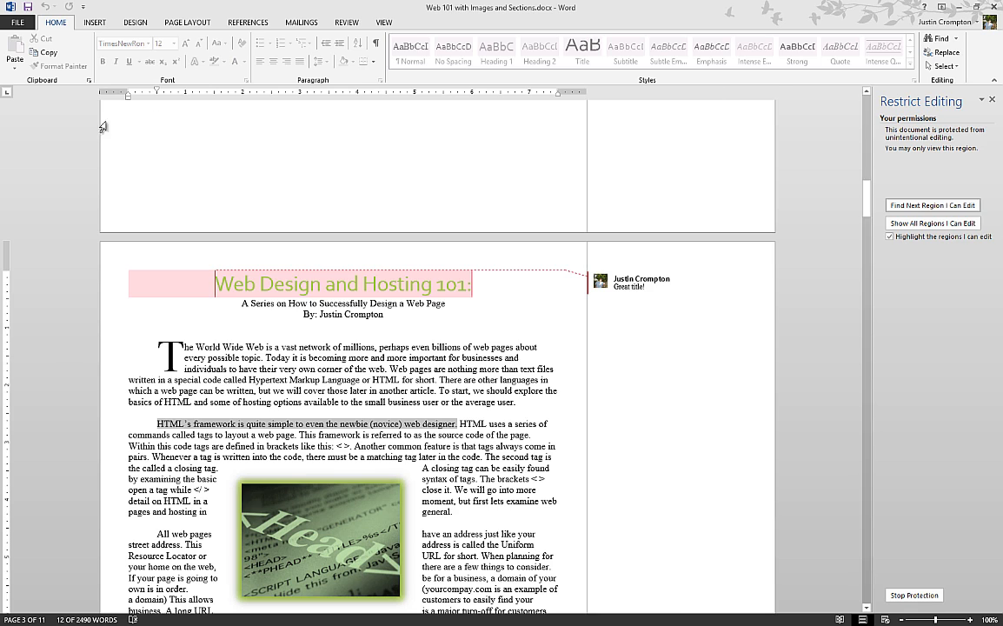
pyautogui.click(921, 600)
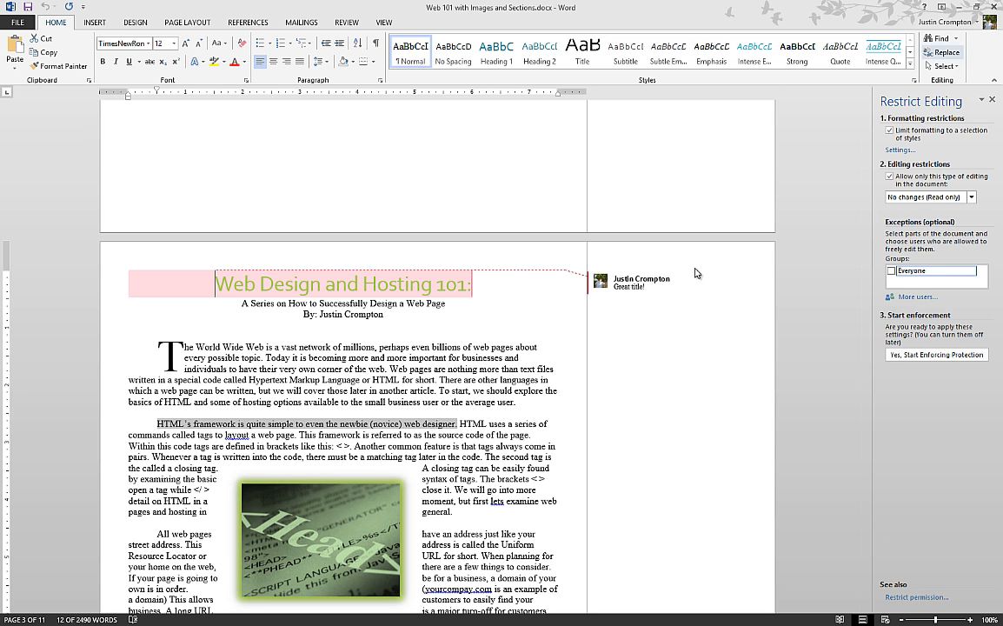
# - Select the word "millions" in the opening paragraph and check its word count statistics
pyautogui.click(355, 24)
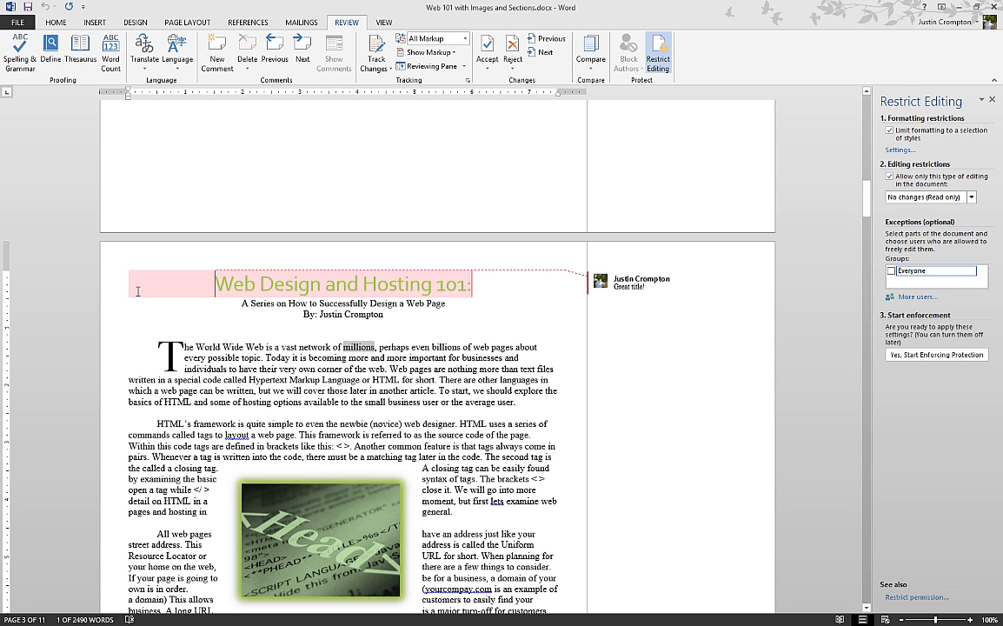
pyautogui.click(114, 53)
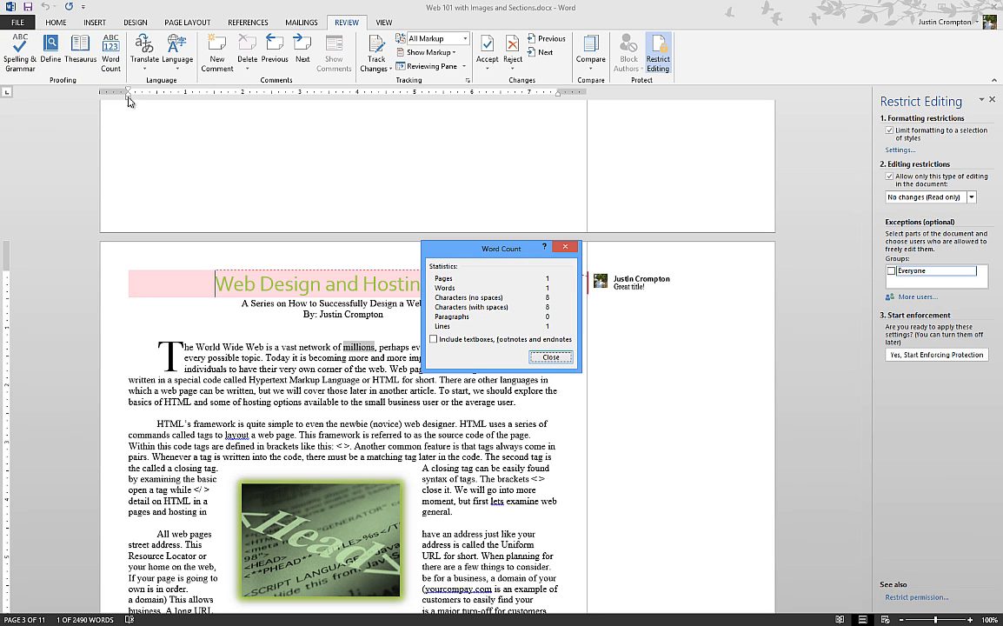
pyautogui.click(497, 321)
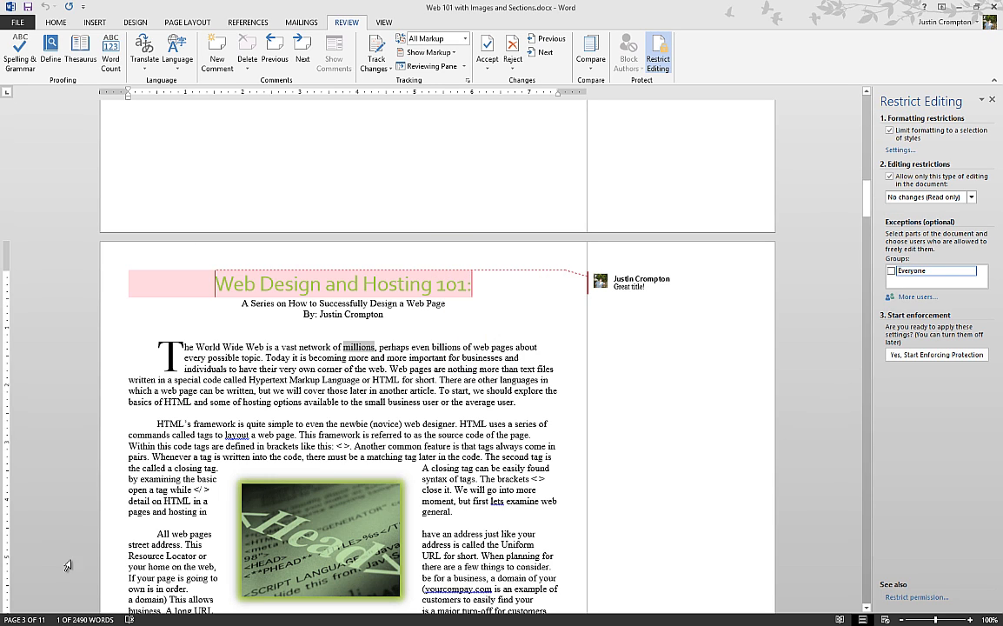
pyautogui.click(87, 620)
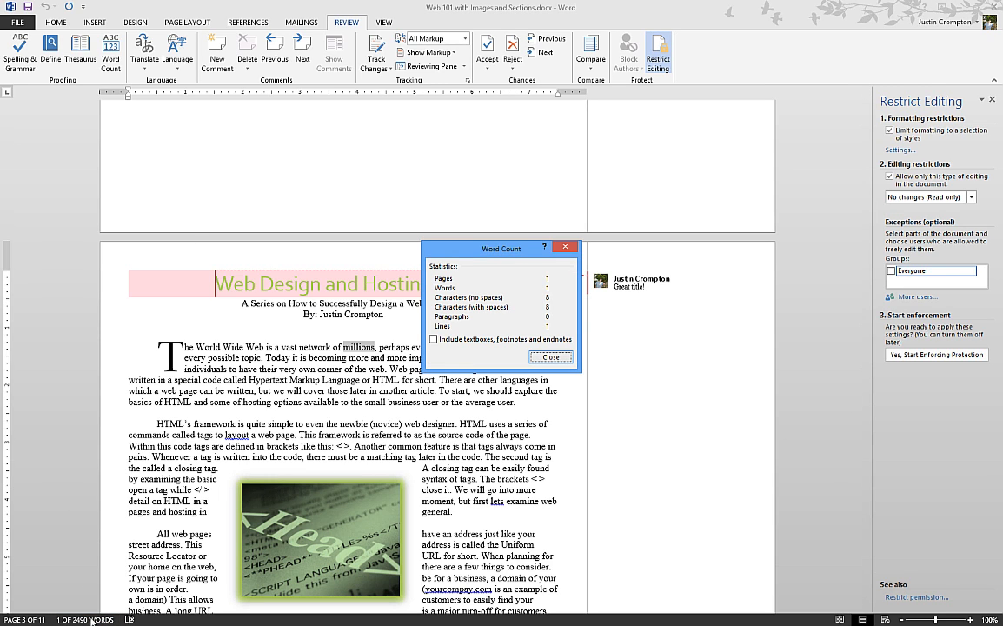
pyautogui.click(551, 356)
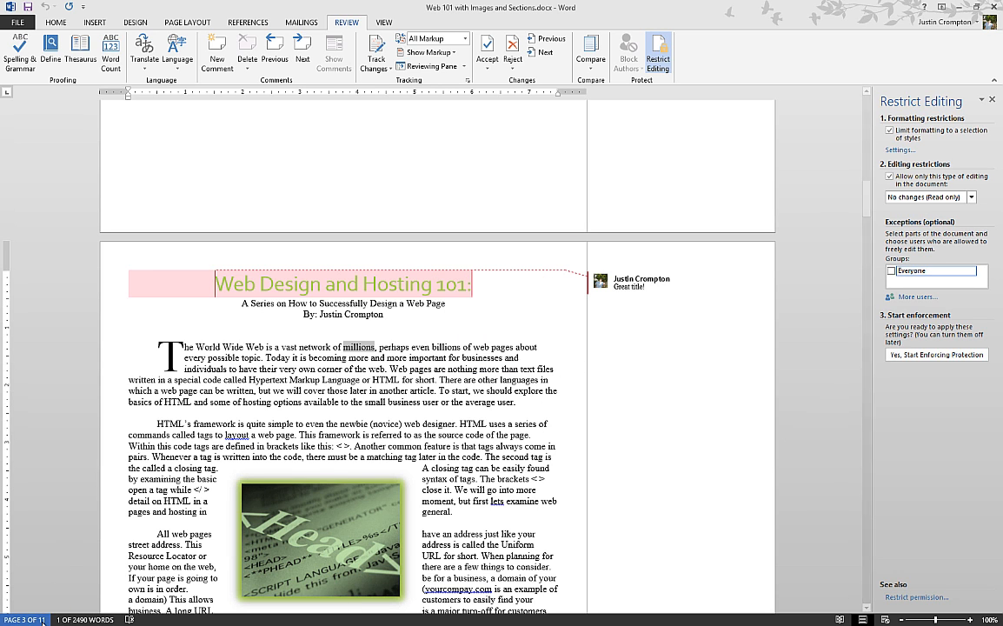
# - Open the navigation pane to view the page thumbnails, and close it again
pyautogui.click(41, 619)
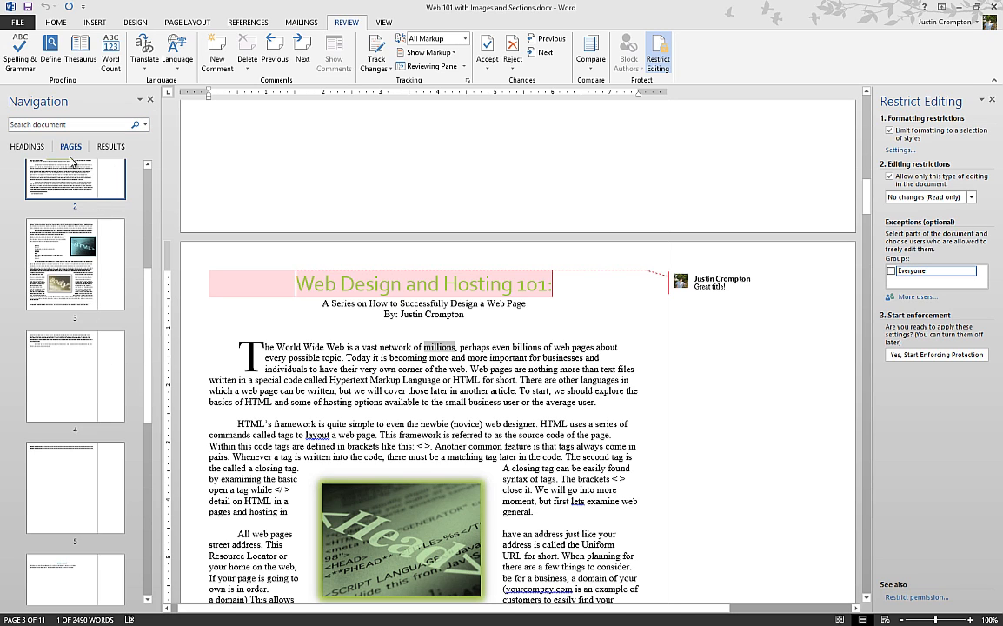
pyautogui.click(152, 99)
pyautogui.click(152, 99)
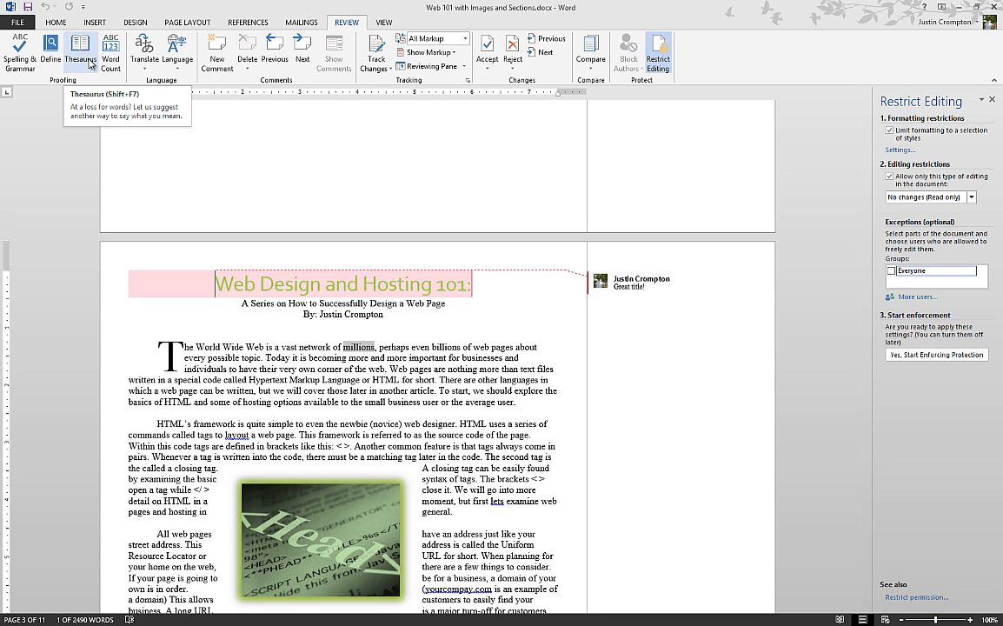
# - Check the Define, Synonyms and Translate options for the word "millions" and the proofing language options
pyautogui.rightClick(361, 349)
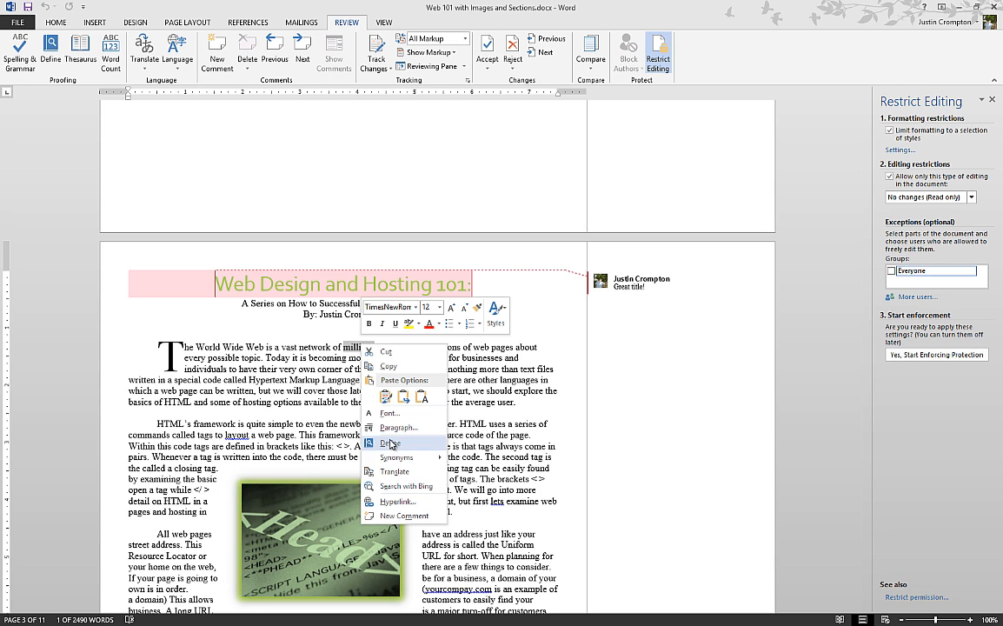
pyautogui.click(18, 313)
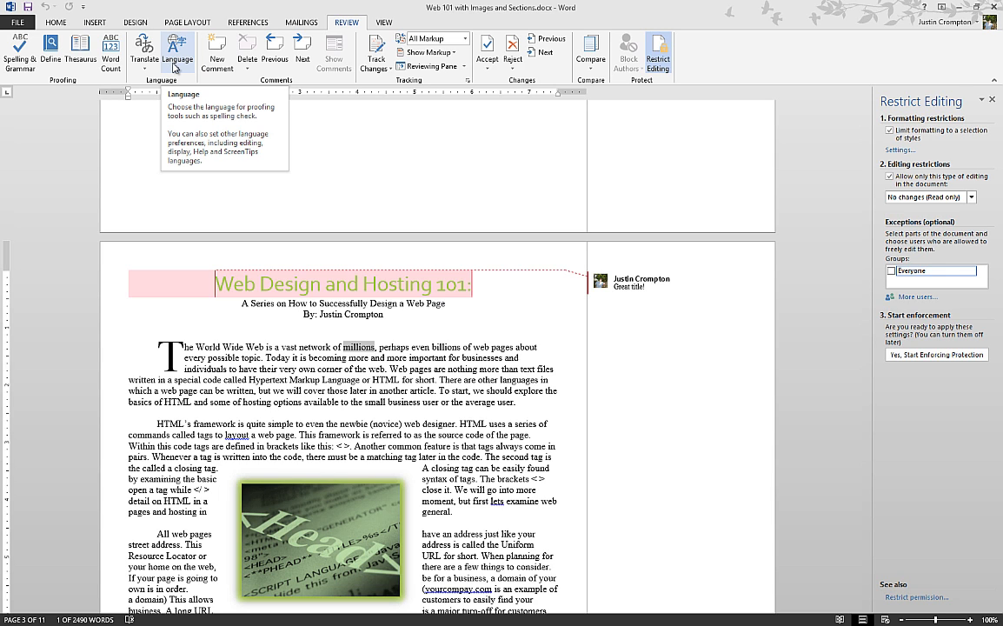
pyautogui.click(176, 72)
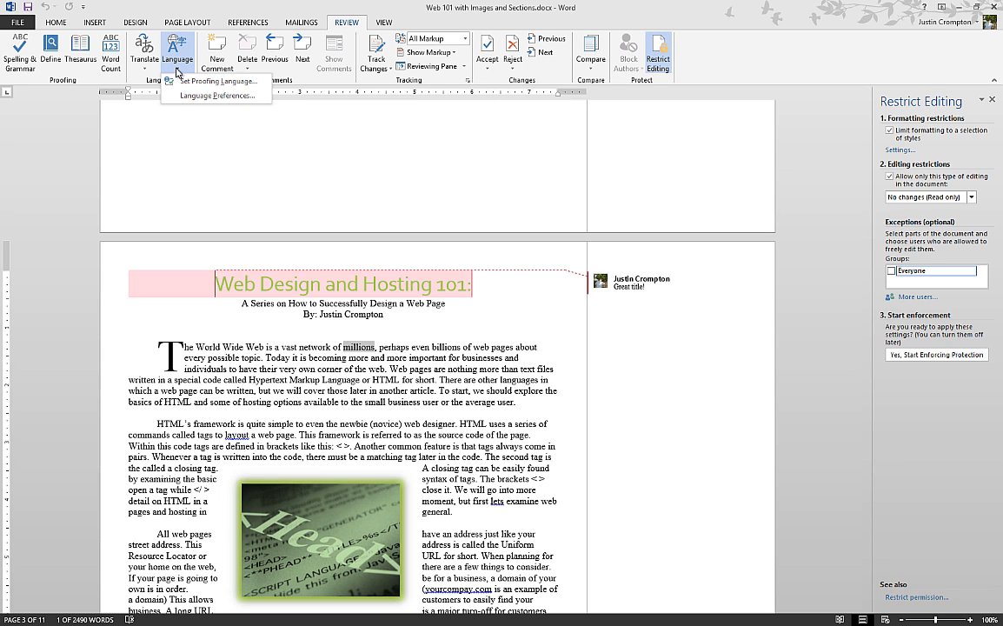
pyautogui.click(58, 178)
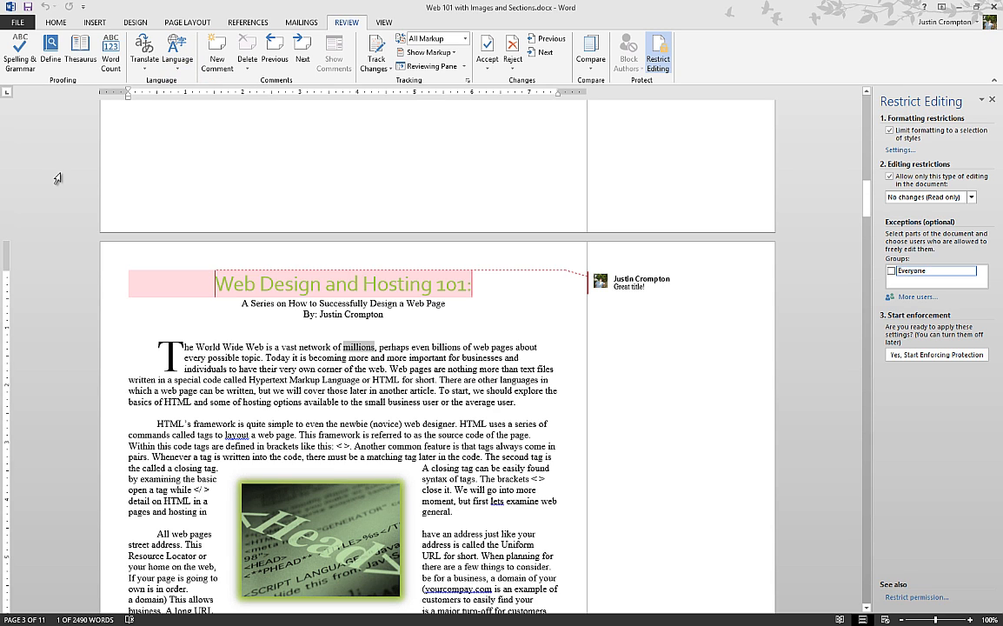